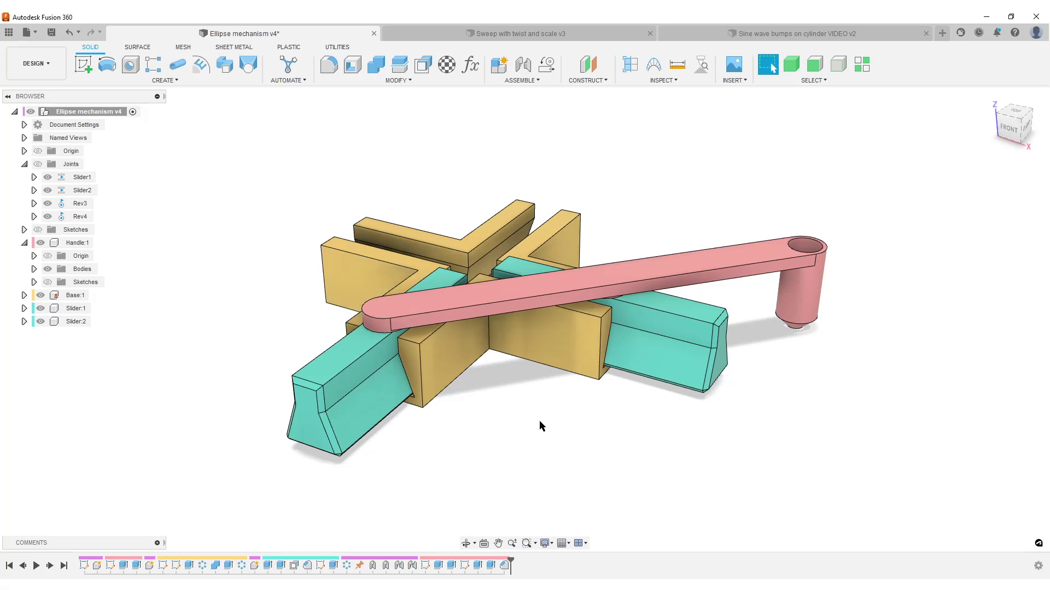
Step: View the mechanism top-down in Shaded style without edges, then switch to the Sine wave bumps on cylinder VIDEO v2 tab
mouse_move(612, 426)
shift+middle_down()
mouse_move(628, 425)
mouse_move(627, 454)
mouse_move(574, 433)
mouse_move(592, 403)
mouse_move(607, 407)
mouse_move(607, 350)
mouse_move(627, 410)
mouse_move(607, 436)
mouse_move(576, 436)
mouse_move(600, 474)
mouse_move(633, 441)
mouse_move(579, 436)
mouse_move(600, 405)
mouse_move(605, 422)
mouse_move(645, 422)
mouse_move(630, 338)
mouse_move(626, 410)
mouse_move(607, 417)
shift+middle_up()
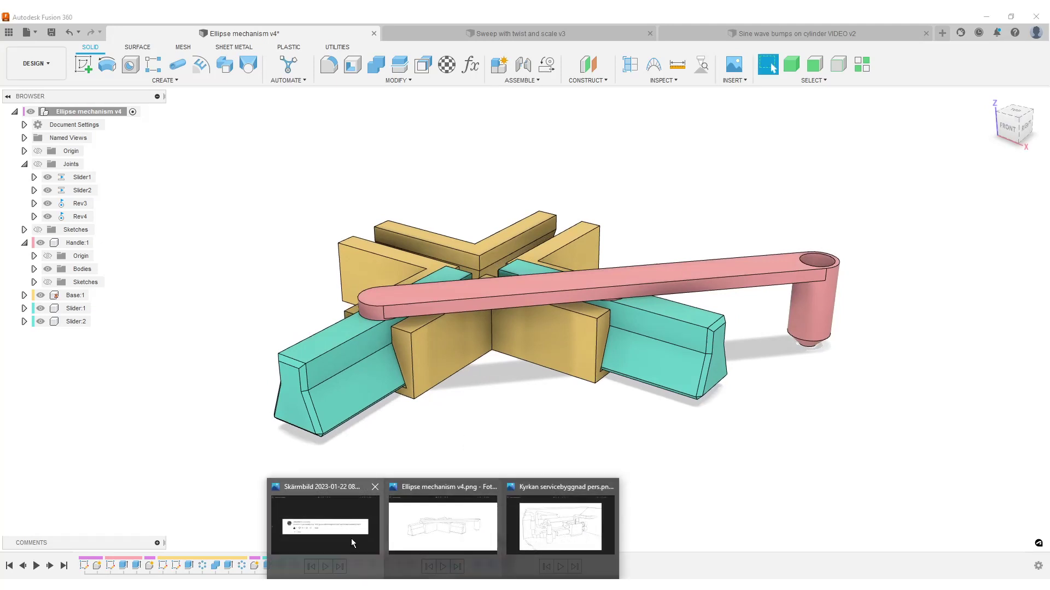
click(349, 538)
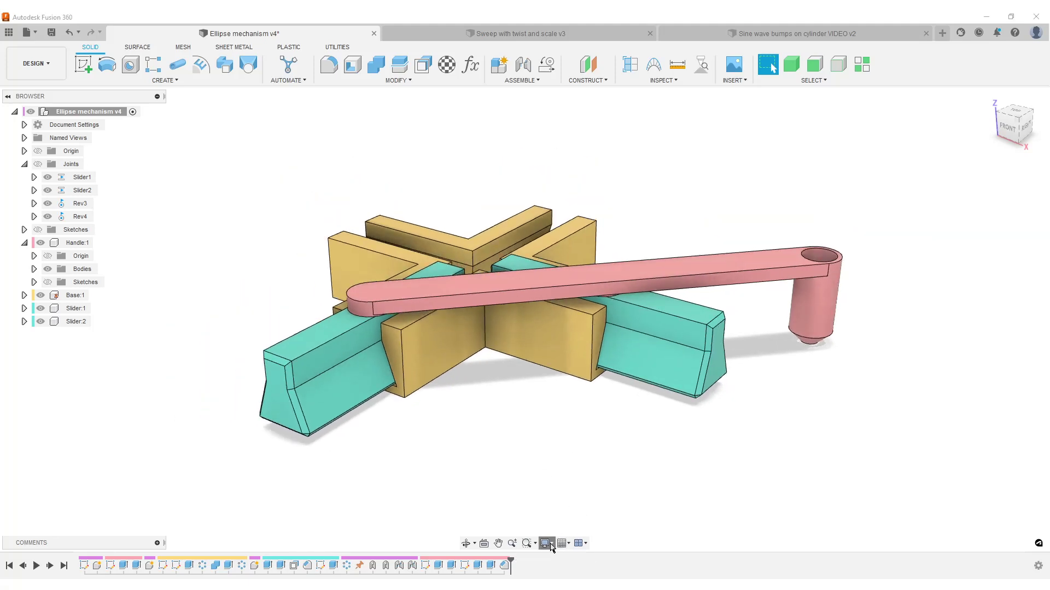
click(545, 542)
mouse_move(565, 457)
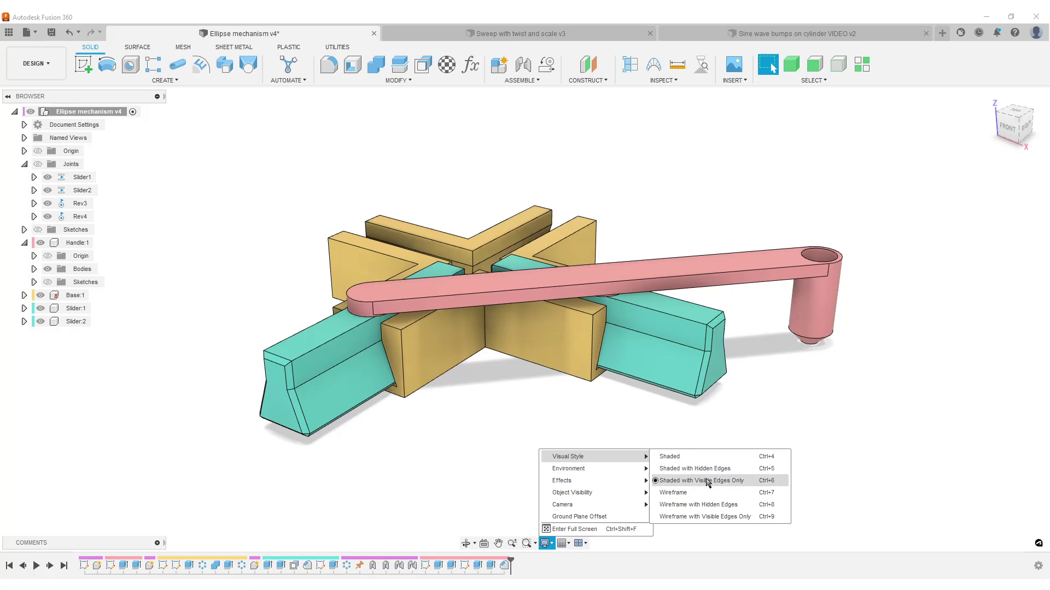
click(691, 456)
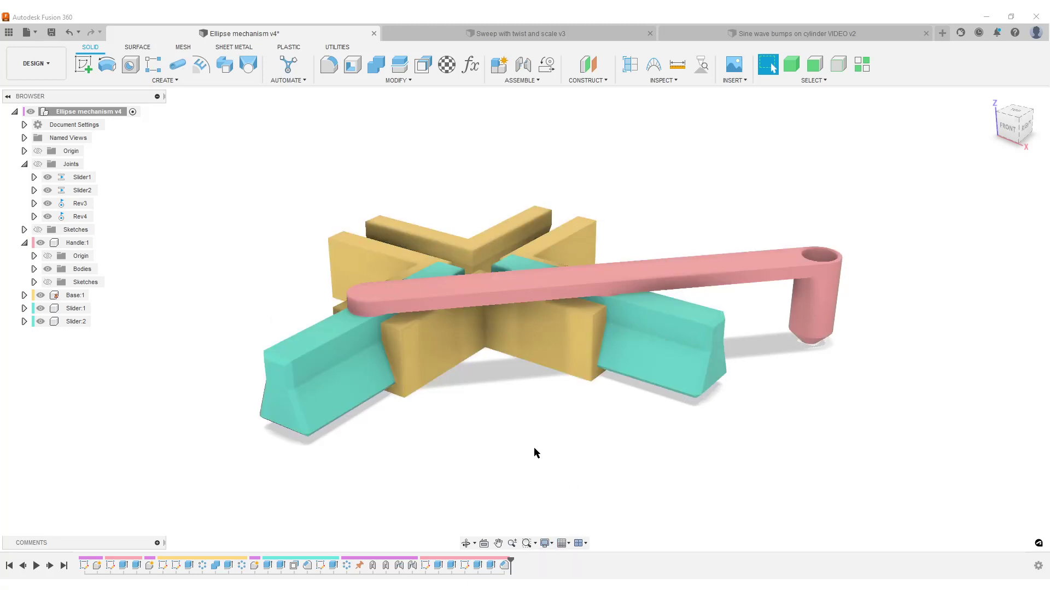
scroll(504, 401, up, 2)
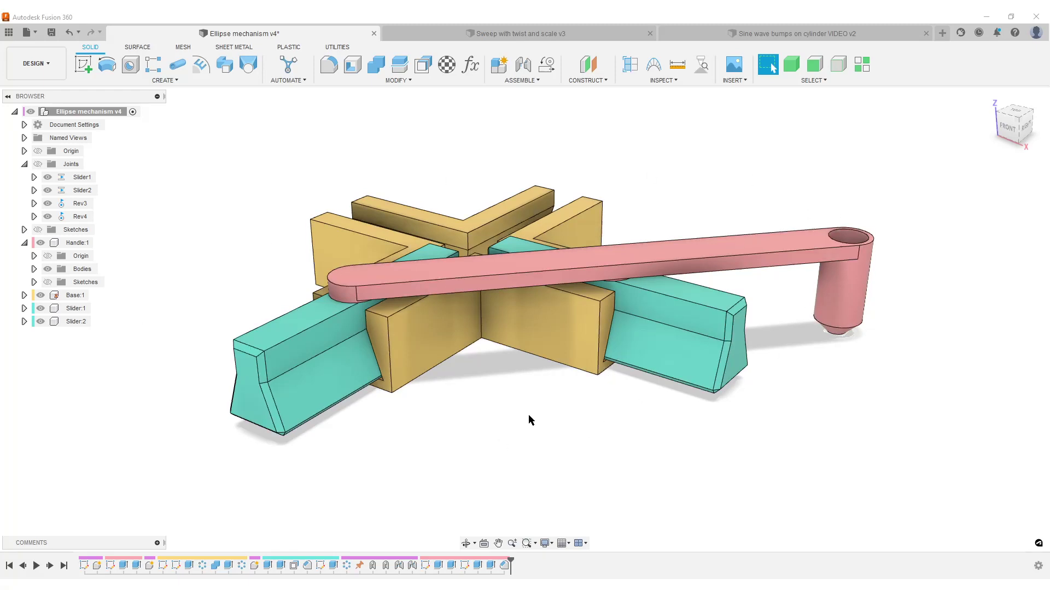
click(693, 33)
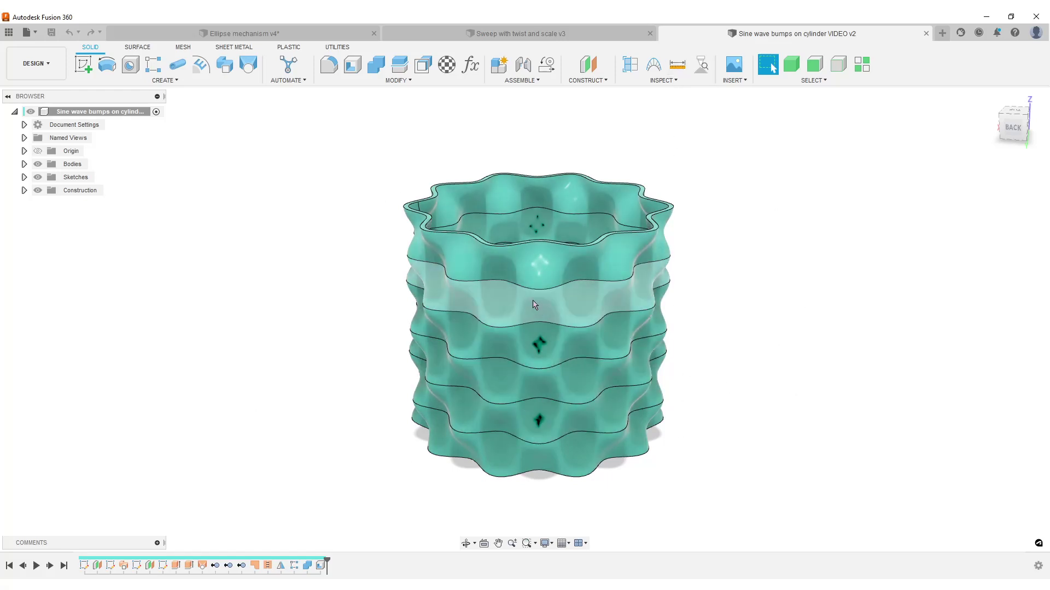
scroll(776, 362, up, 2)
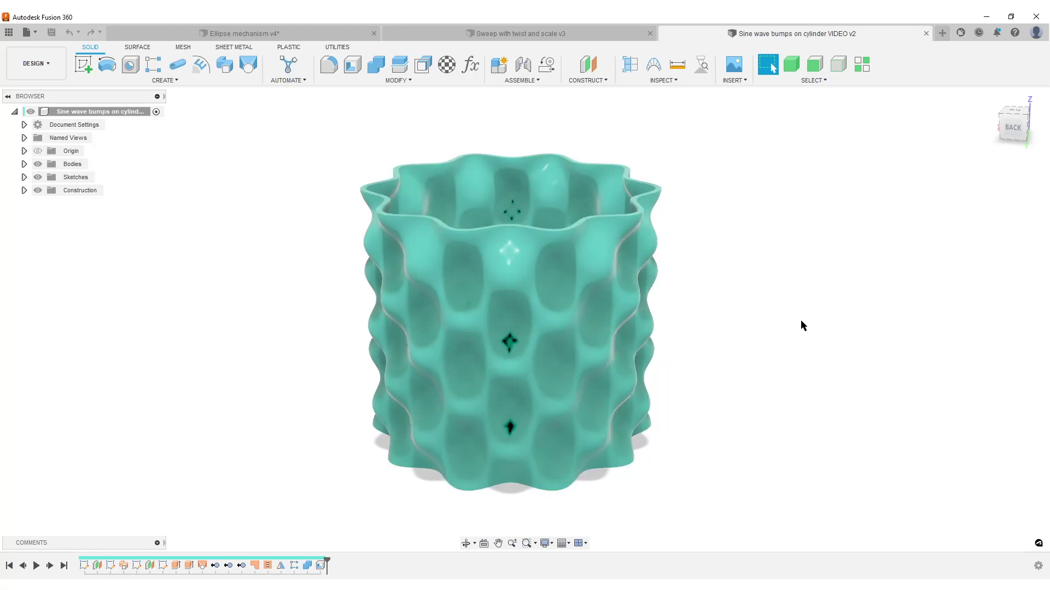
mouse_move(801, 320)
shift+middle_down()
mouse_move(788, 339)
mouse_move(787, 326)
shift+middle_up()
click(603, 36)
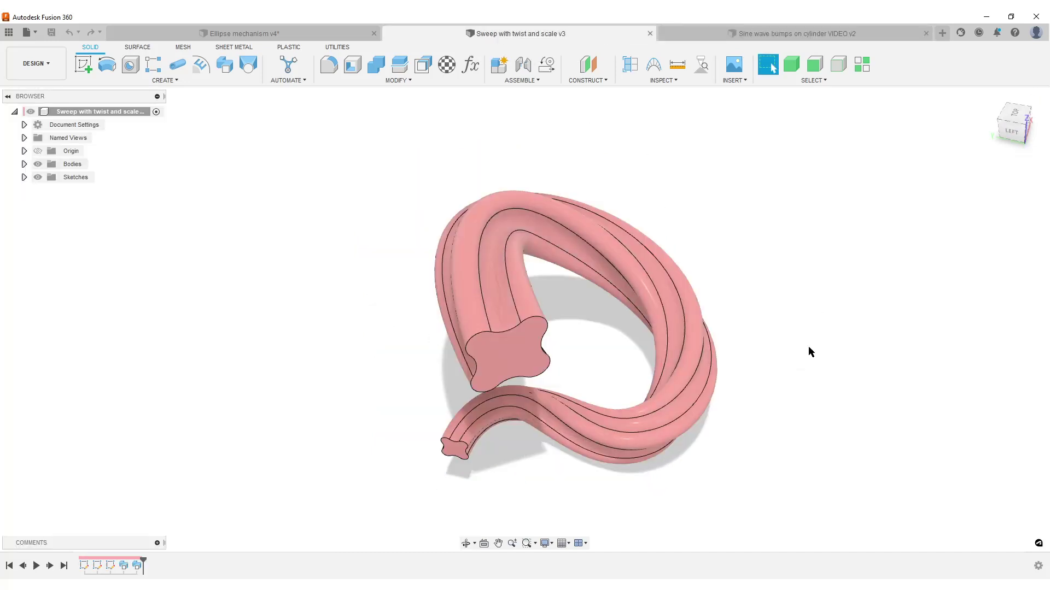
mouse_move(809, 348)
shift+middle_down()
mouse_move(813, 321)
mouse_move(822, 356)
shift+middle_up()
scroll(644, 386, up, 3)
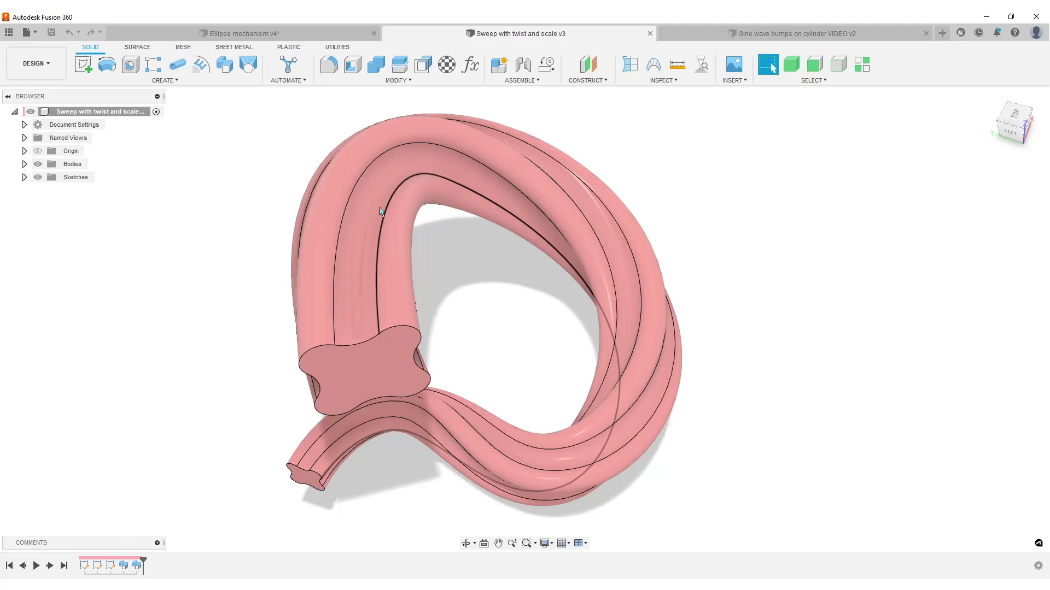
shift+middle_drag(519, 206, 550, 344)
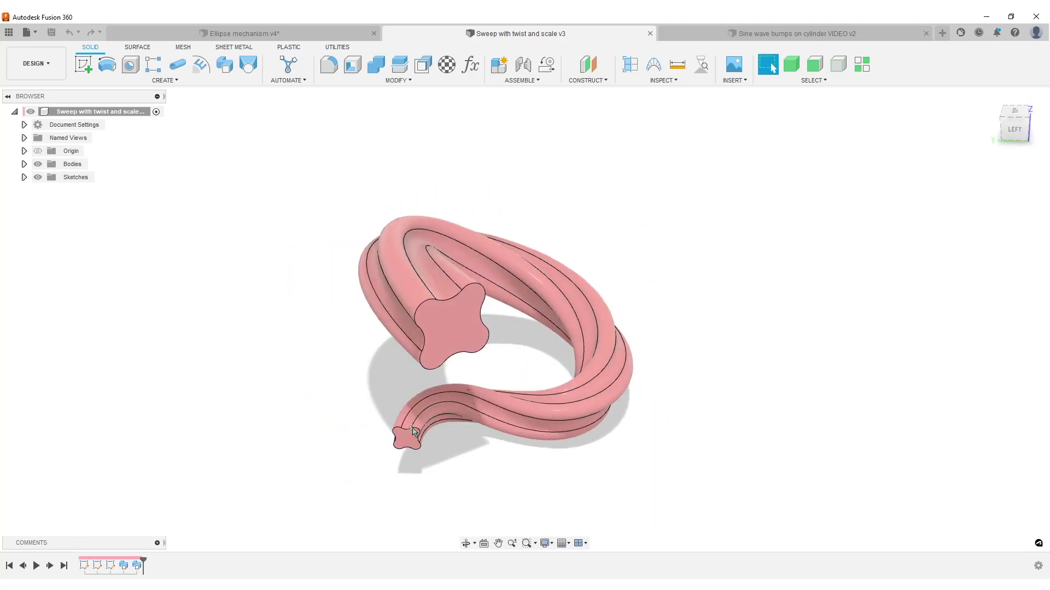
shift+middle_drag(763, 416, 672, 215)
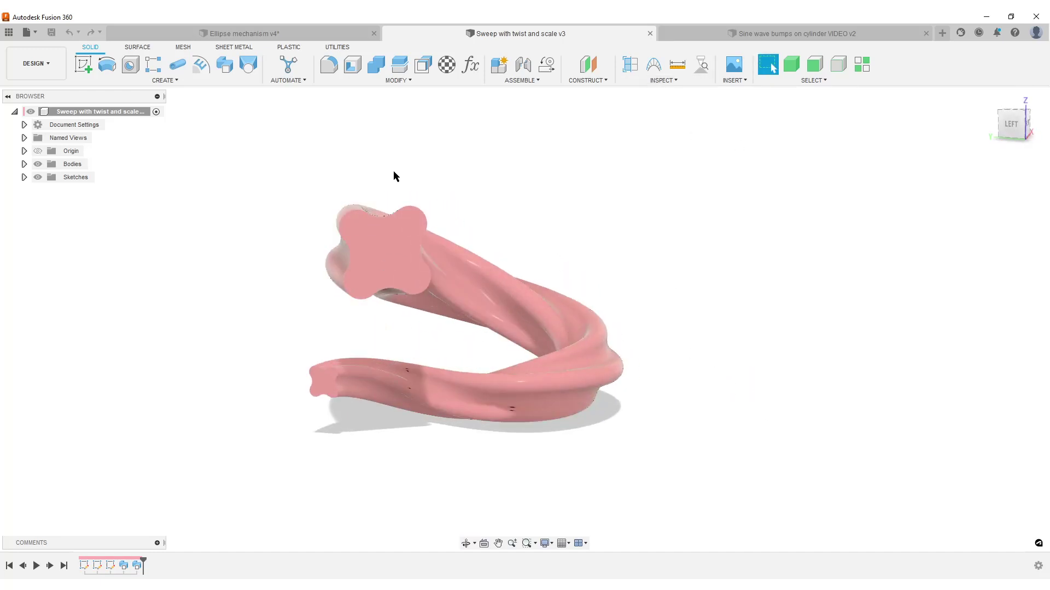
mouse_move(706, 363)
shift+middle_down()
mouse_move(714, 355)
mouse_move(720, 372)
shift+middle_up()
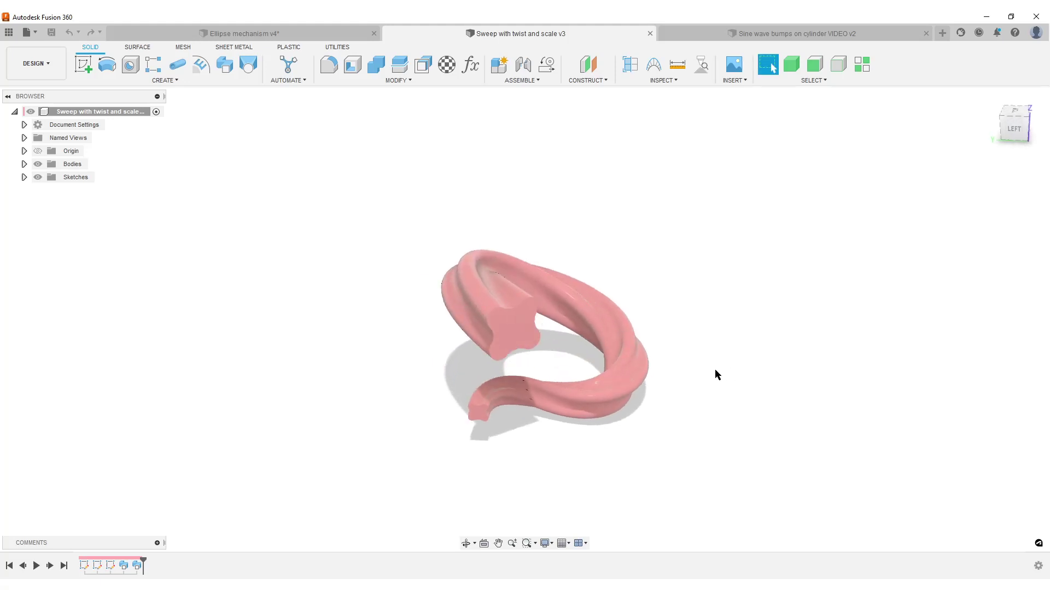
click(705, 34)
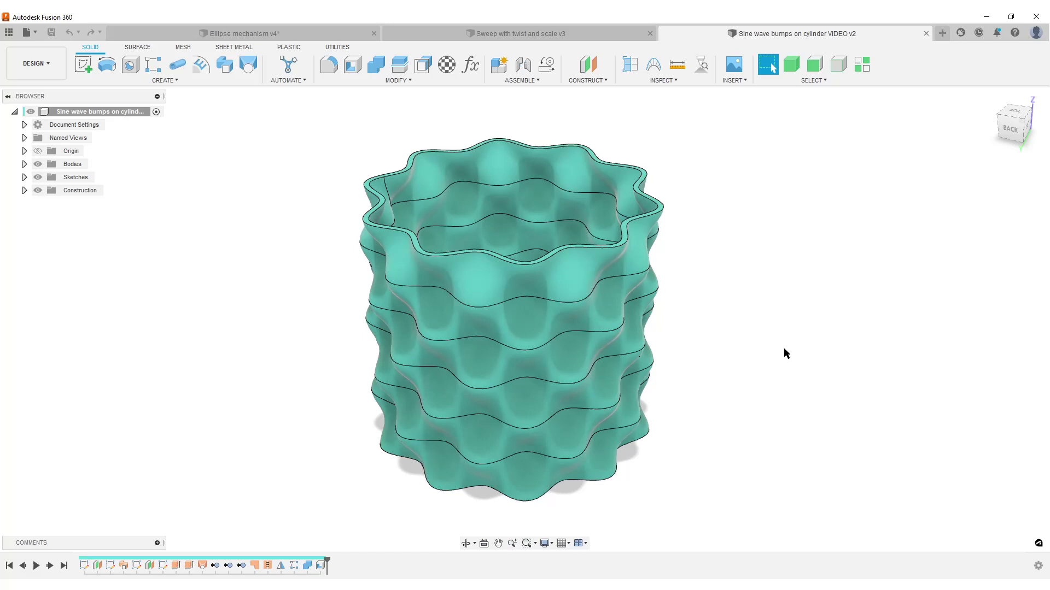
Step: Return to the Ellipse mechanism design and set its visual style to Wireframe
click(300, 35)
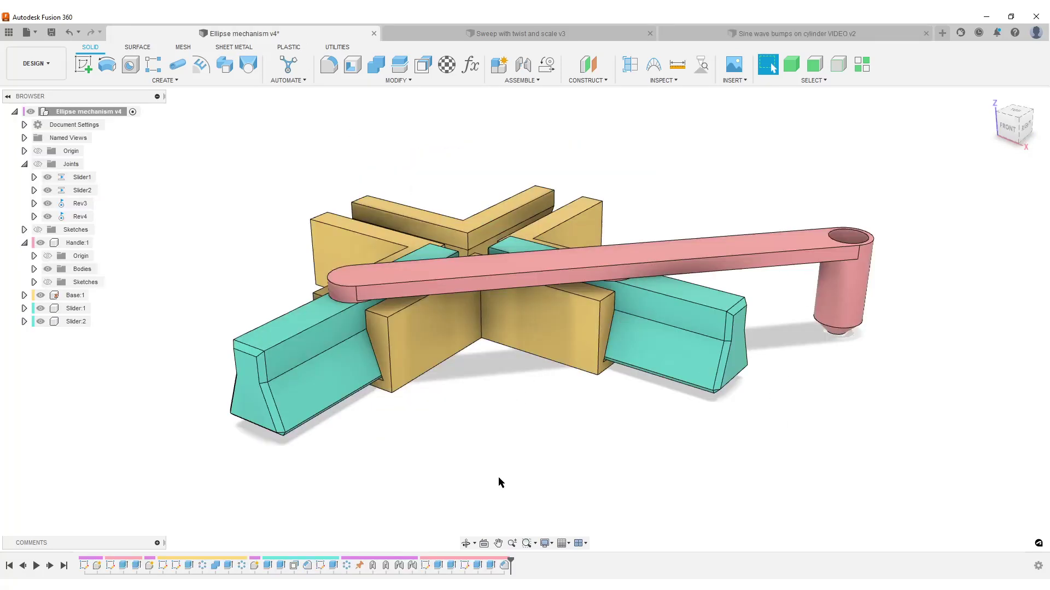
click(545, 543)
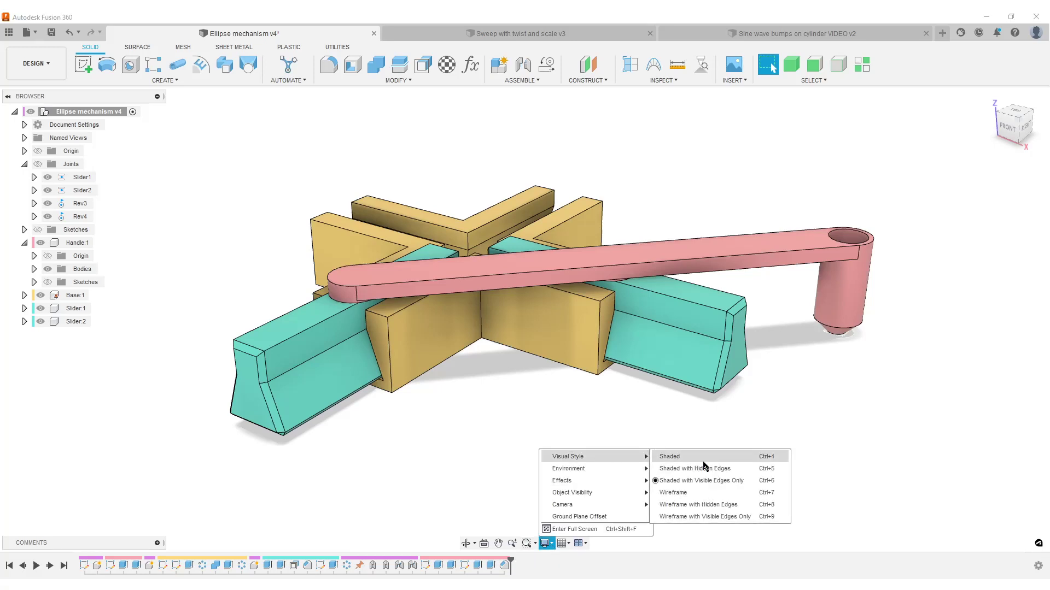
click(702, 493)
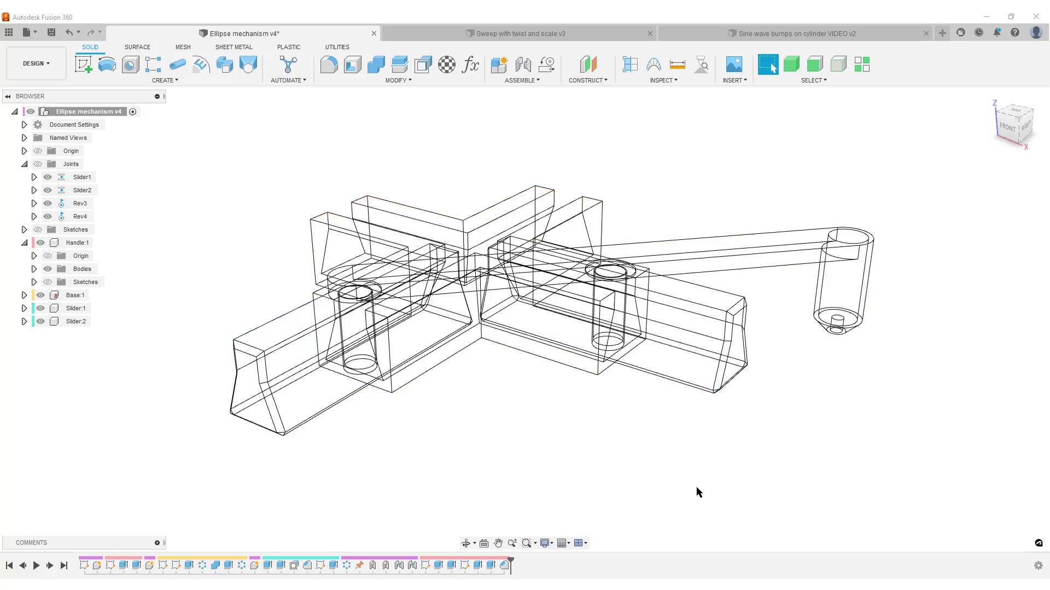
scroll(533, 437, down, 3)
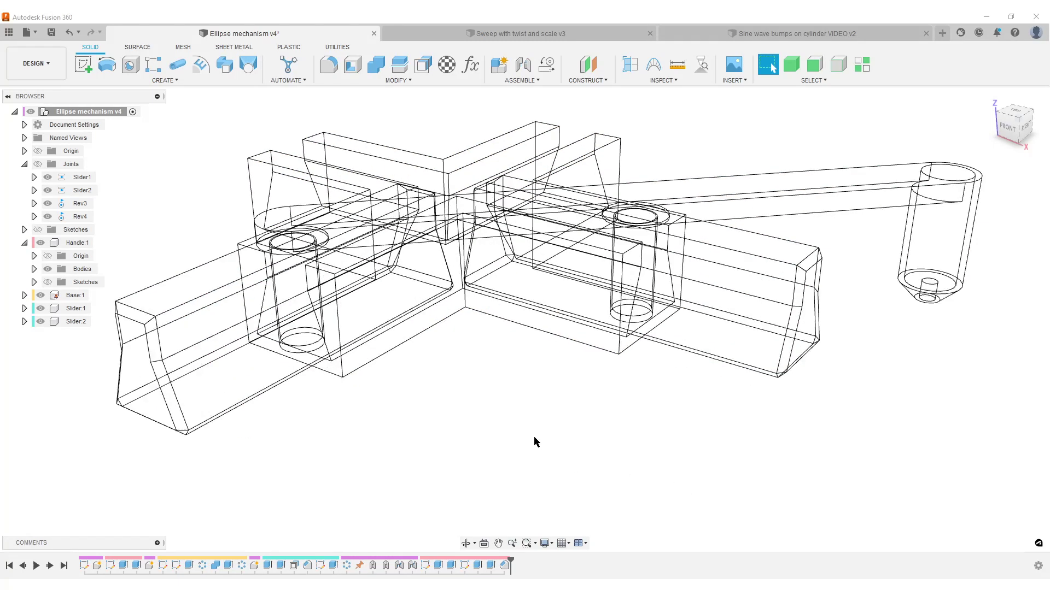
Step: Animate the Rev4 joint relationships, watch the motion from above, then stop the animation
right_click(81, 219)
click(178, 323)
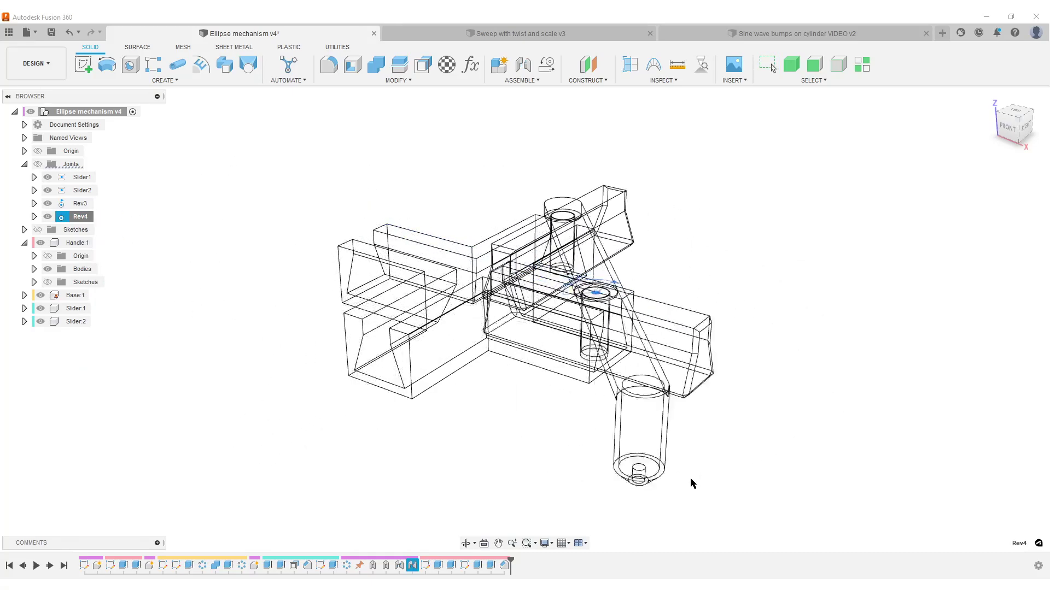
shift+middle_drag(681, 465, 612, 375)
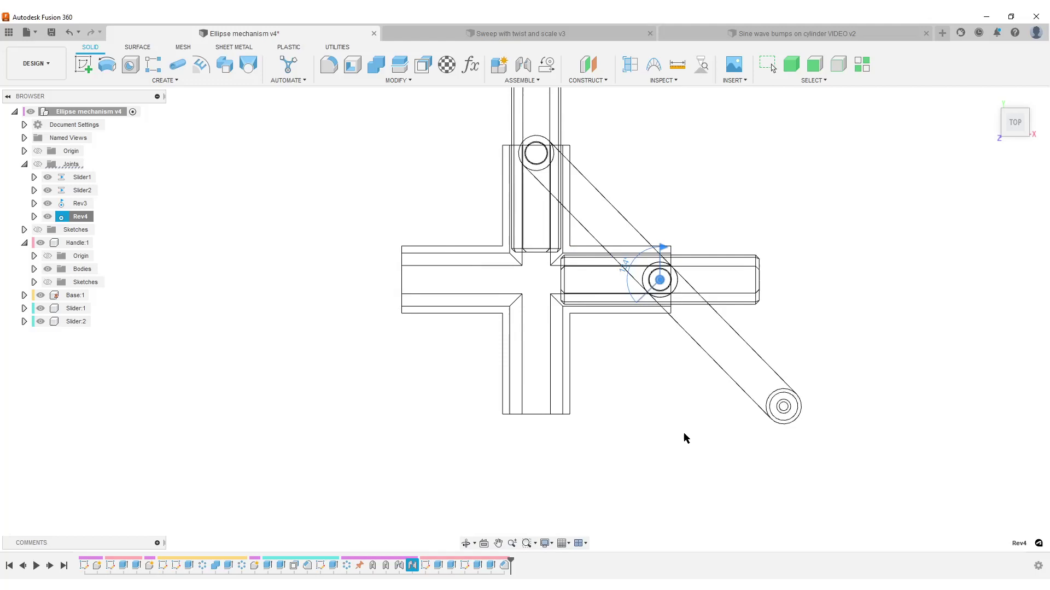
shift+middle_drag(684, 435, 663, 375)
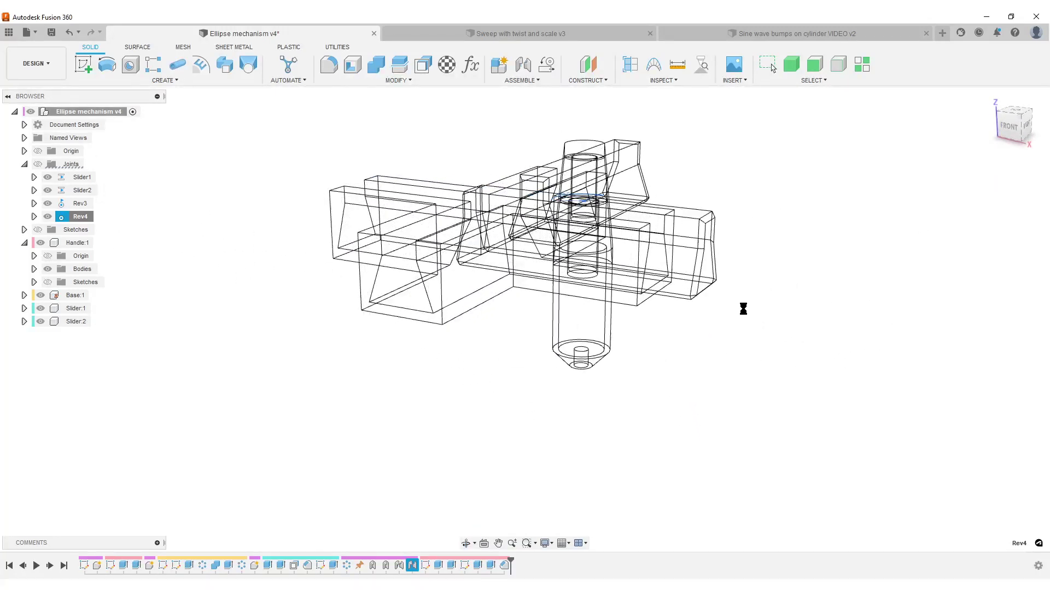
key(Escape)
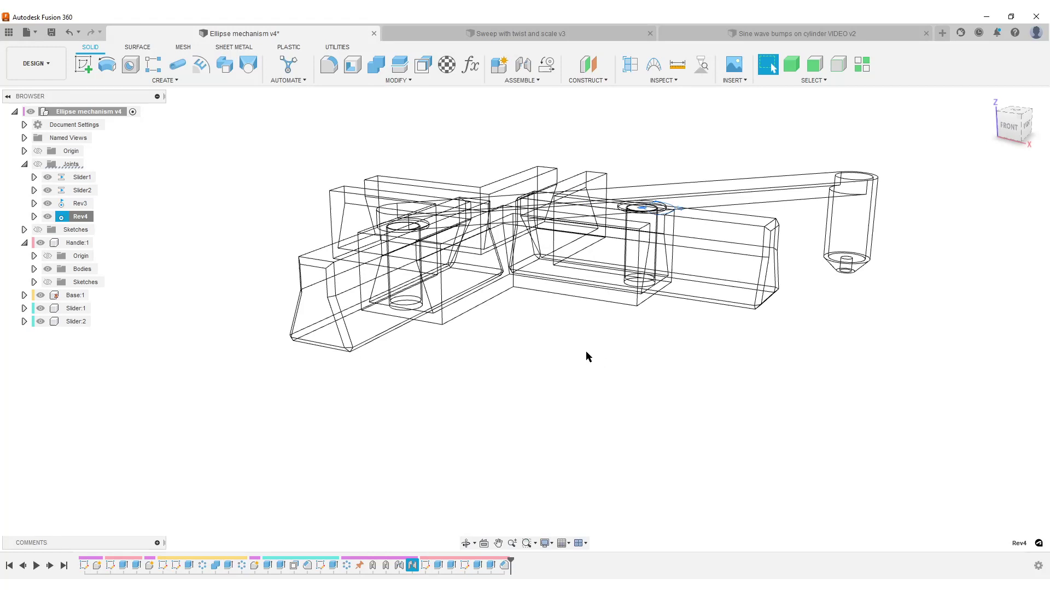
middle_drag(585, 351, 590, 377)
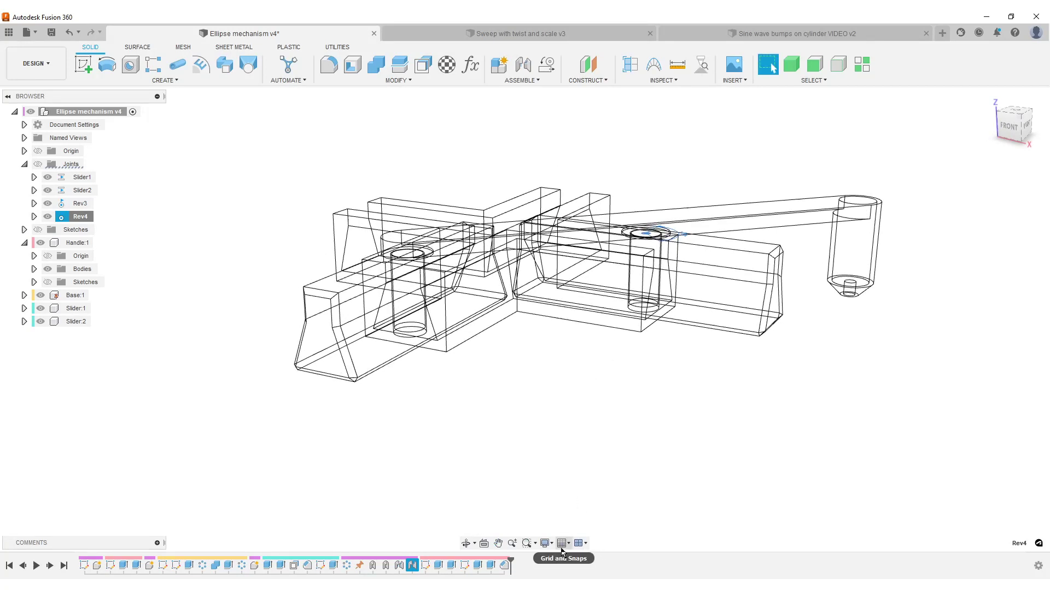
Step: Try the Wireframe with Hidden Edges style and orbit around the mechanism
click(545, 543)
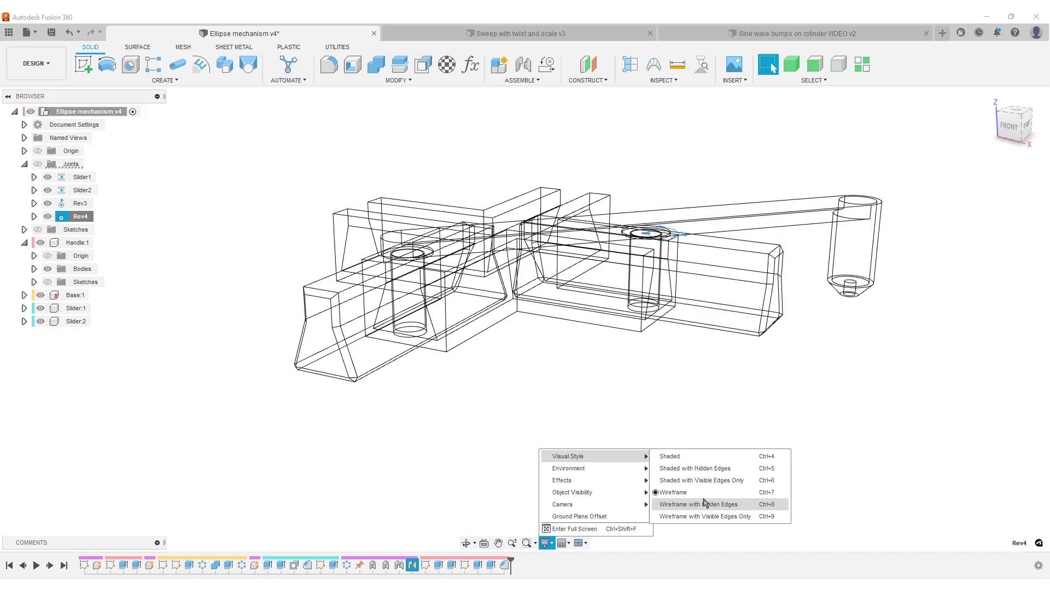
click(706, 504)
shift+middle_drag(574, 321, 666, 384)
drag(666, 385, 639, 399)
scroll(640, 398, up, 5)
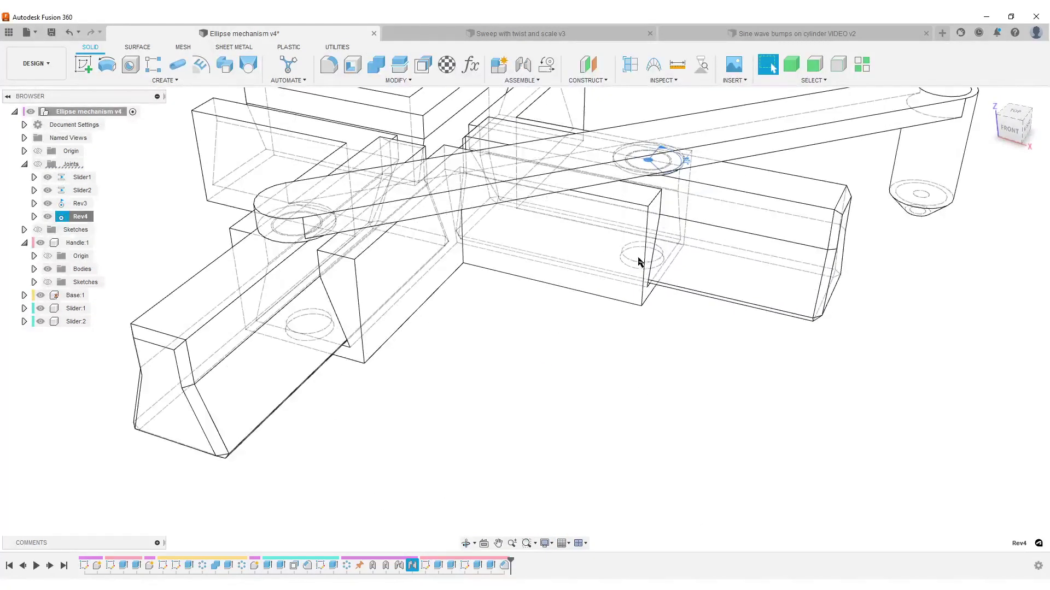
key(Escape)
scroll(667, 311, down, 3)
shift+middle_drag(657, 325, 653, 293)
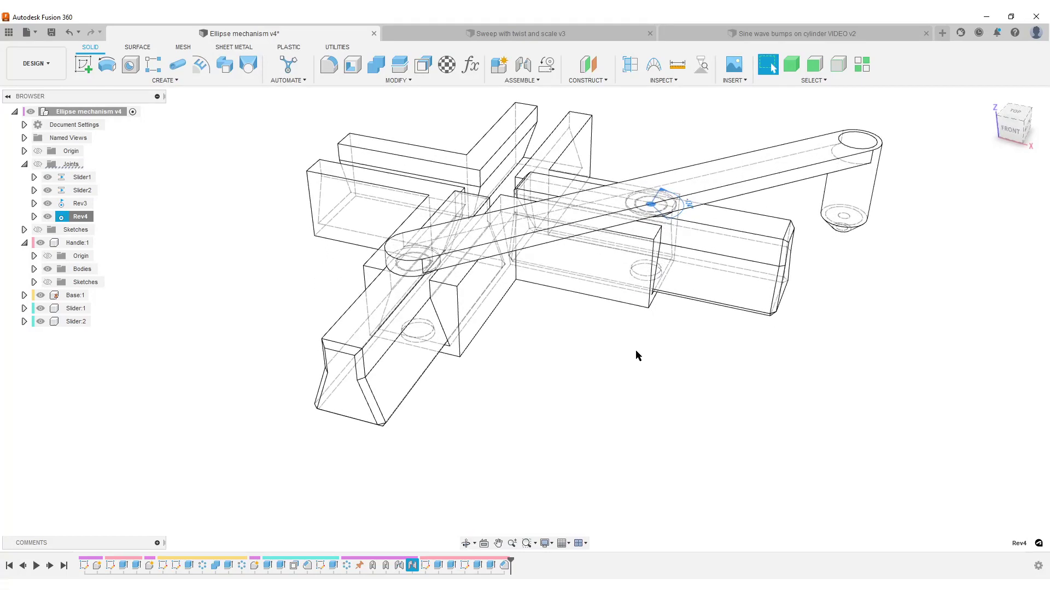
scroll(636, 354, up, 2)
mouse_move(635, 350)
shift+middle_down()
mouse_move(642, 356)
mouse_move(646, 334)
shift+middle_up()
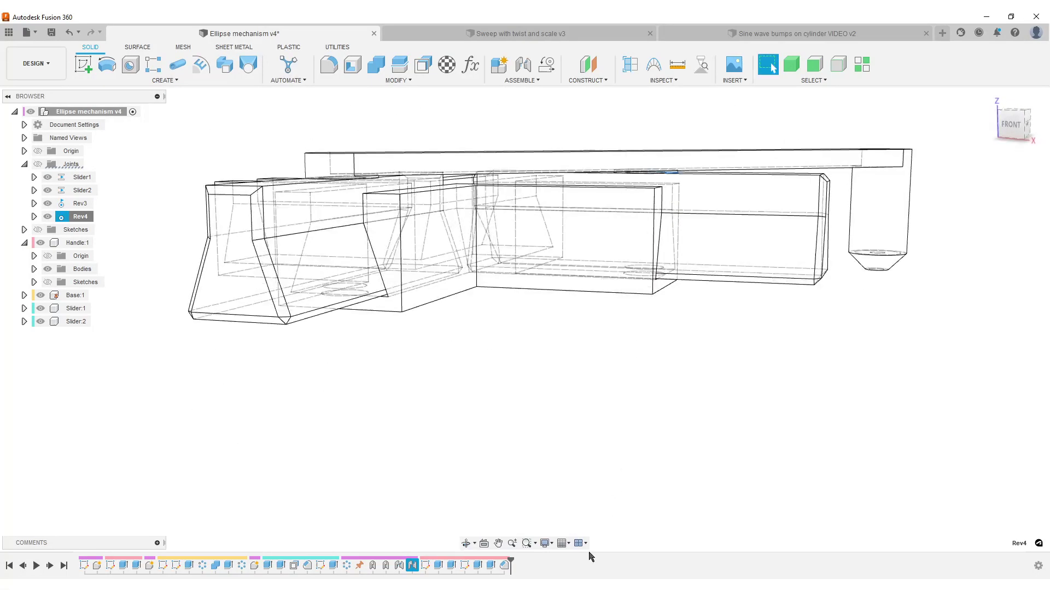
Step: Switch the visual style to Wireframe with Visible Edges Only and orbit to an angled view
click(553, 548)
mouse_move(592, 457)
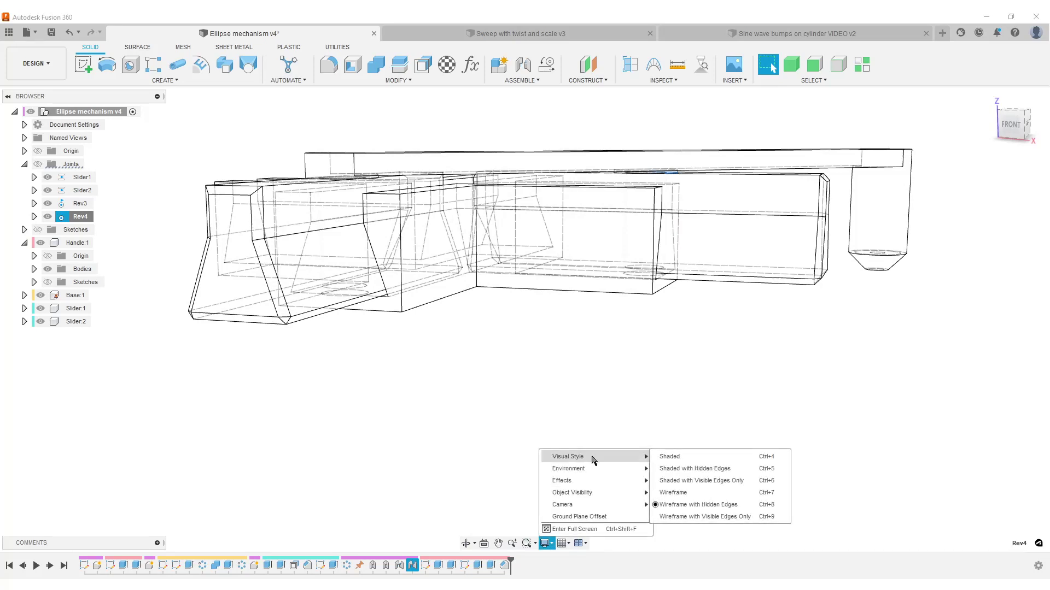
click(720, 517)
shift+middle_drag(595, 424, 567, 420)
scroll(583, 431, up, 3)
scroll(583, 408, down, 3)
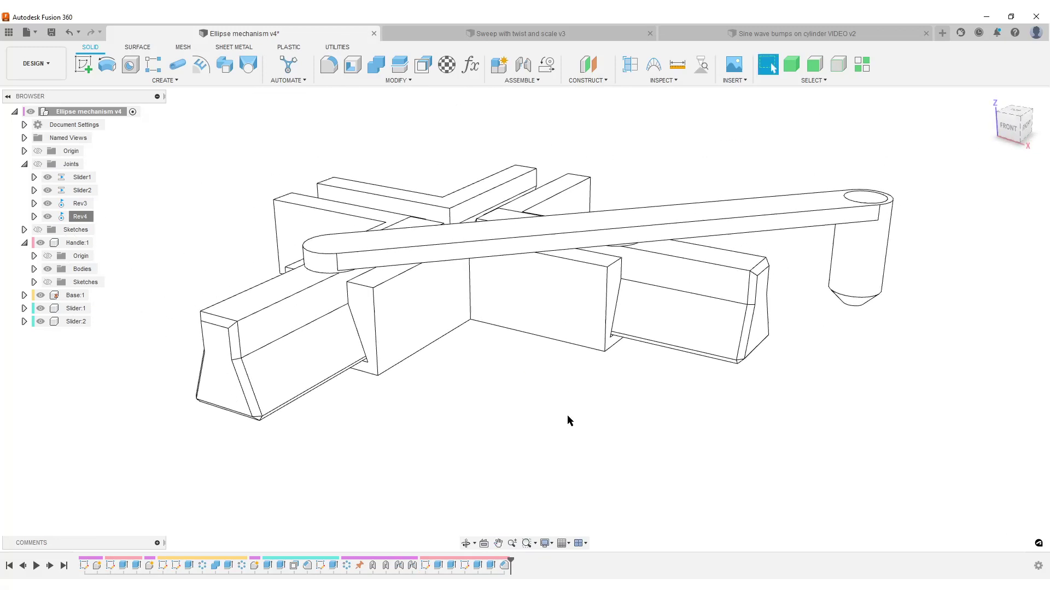
Step: Dismiss the File menu unused and bring up Ellipse mechanism v4.png in the photo viewer
click(37, 34)
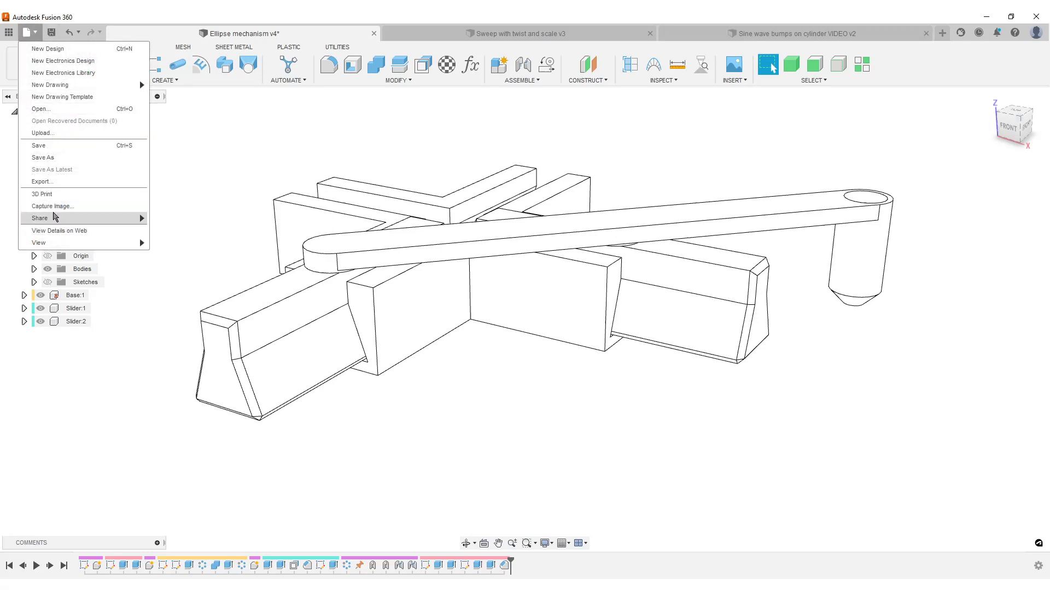
click(616, 417)
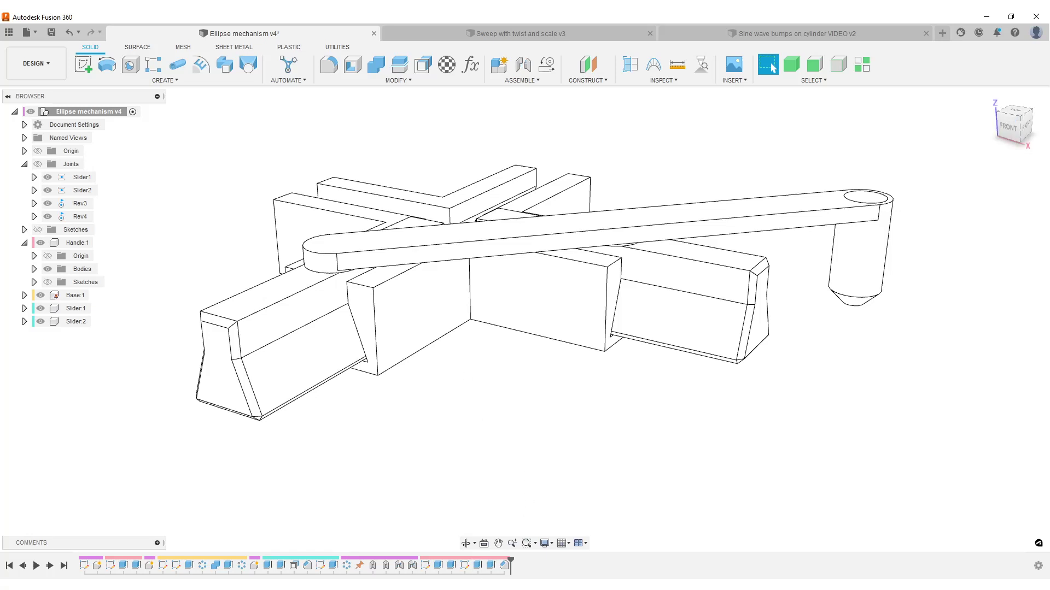
click(438, 527)
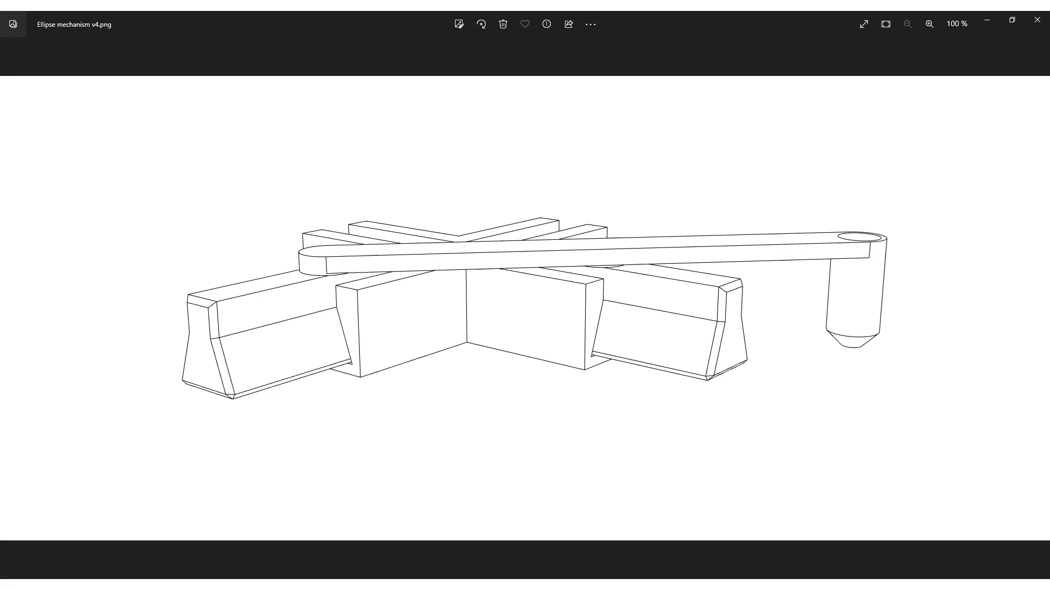
Step: Show a different saved image from the Photos taskbar previews
mouse_move(440, 585)
click(569, 531)
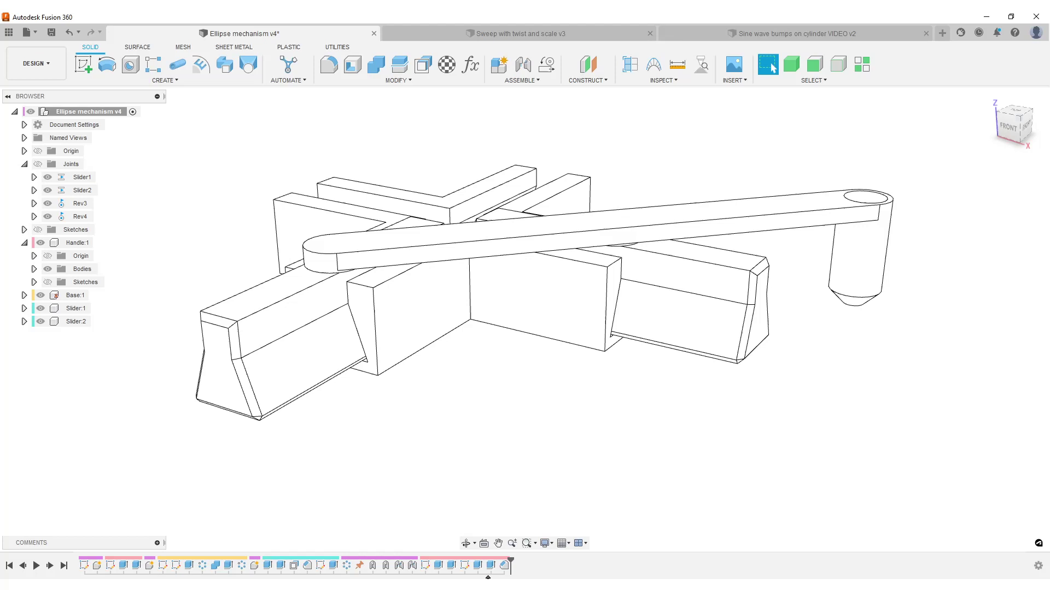
Step: Confirm the Wireframe with Visible Edges Only style, zoom out and orbit to look down from above
click(545, 543)
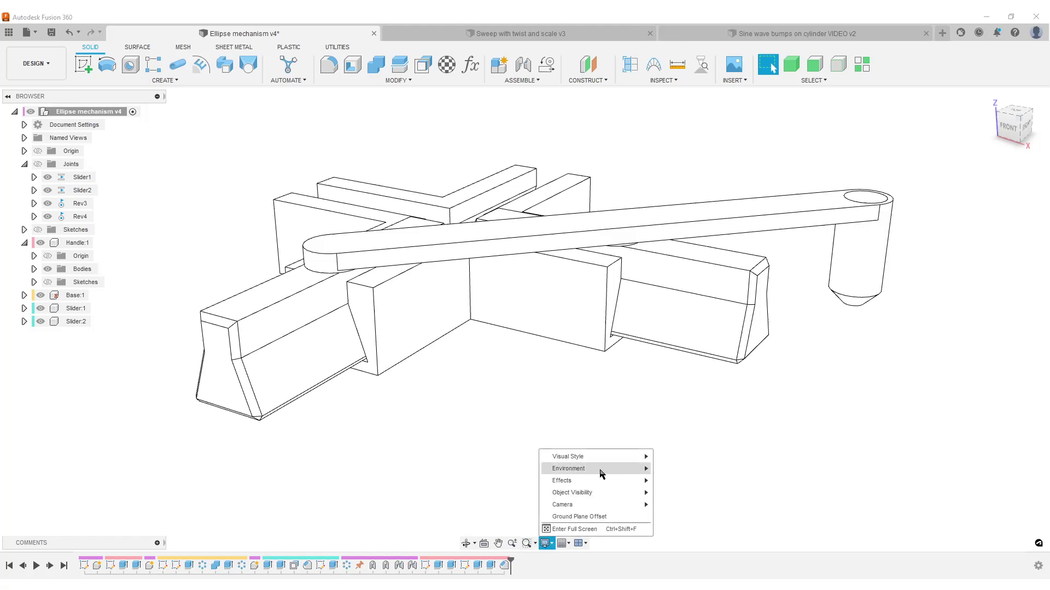
mouse_move(598, 457)
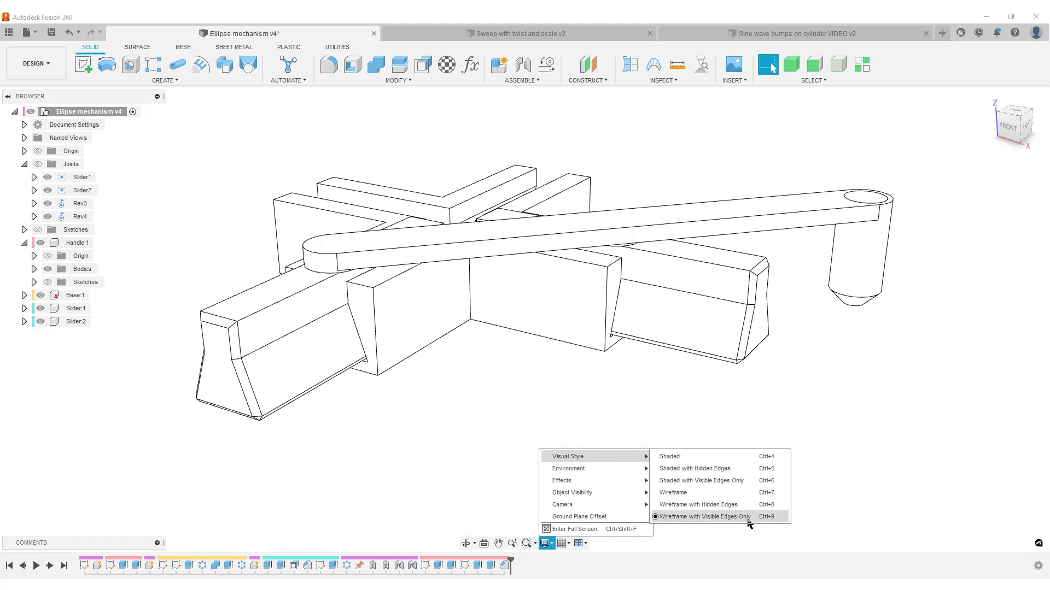
mouse_move(461, 569)
click(581, 519)
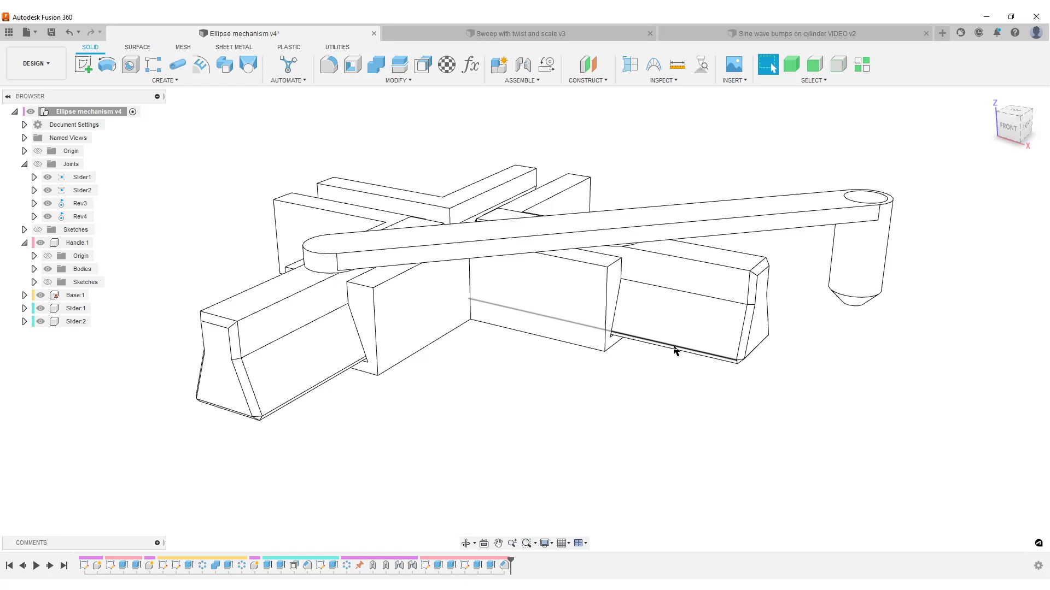
scroll(672, 352, down, 2)
shift+middle_drag(672, 351, 623, 359)
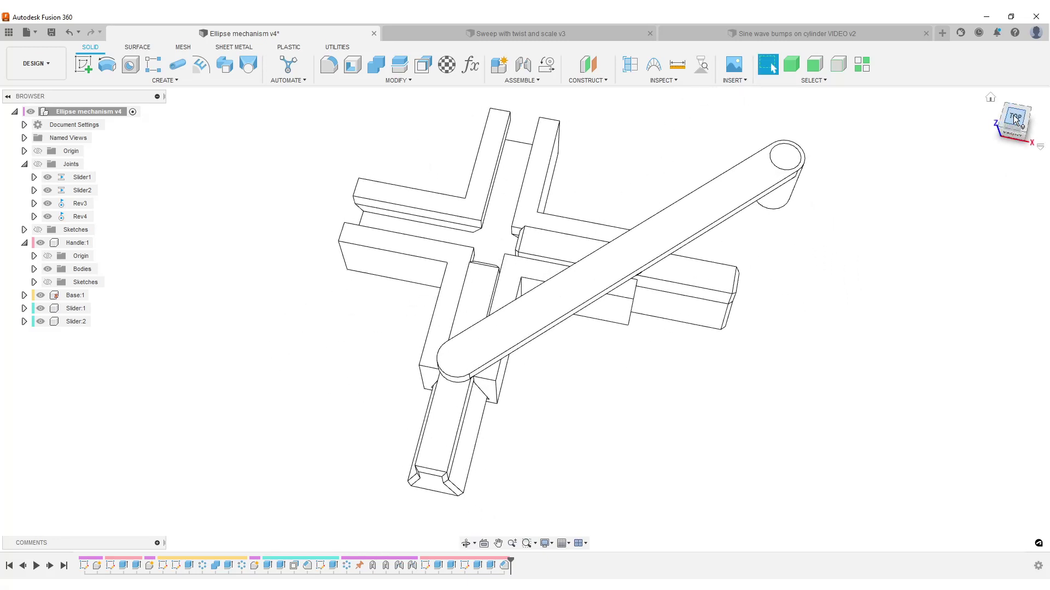
Step: Make the ellipse sketch visible in the browser
right_click(78, 218)
key(Escape)
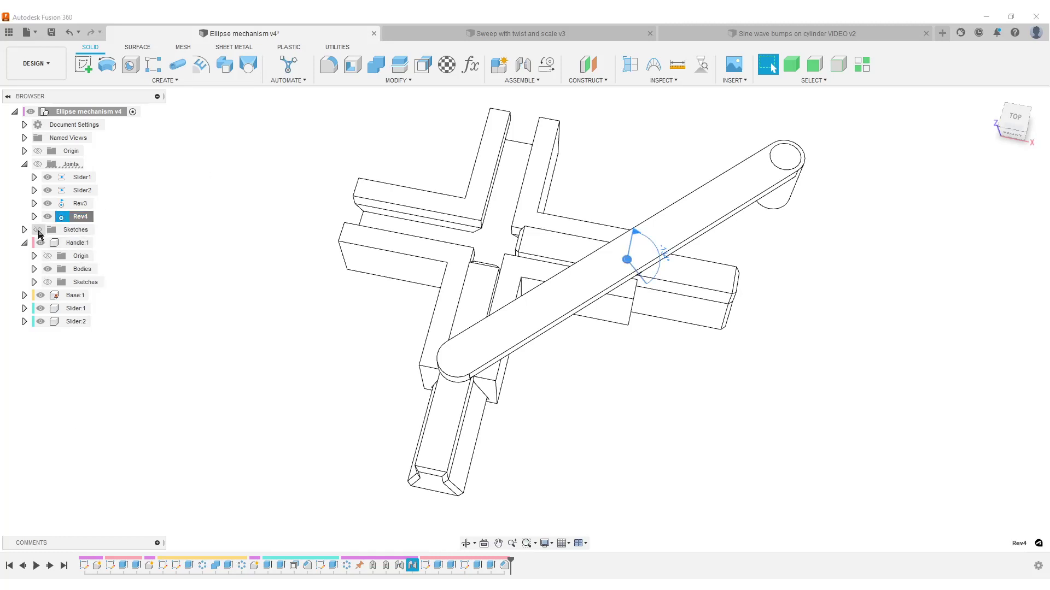
click(38, 230)
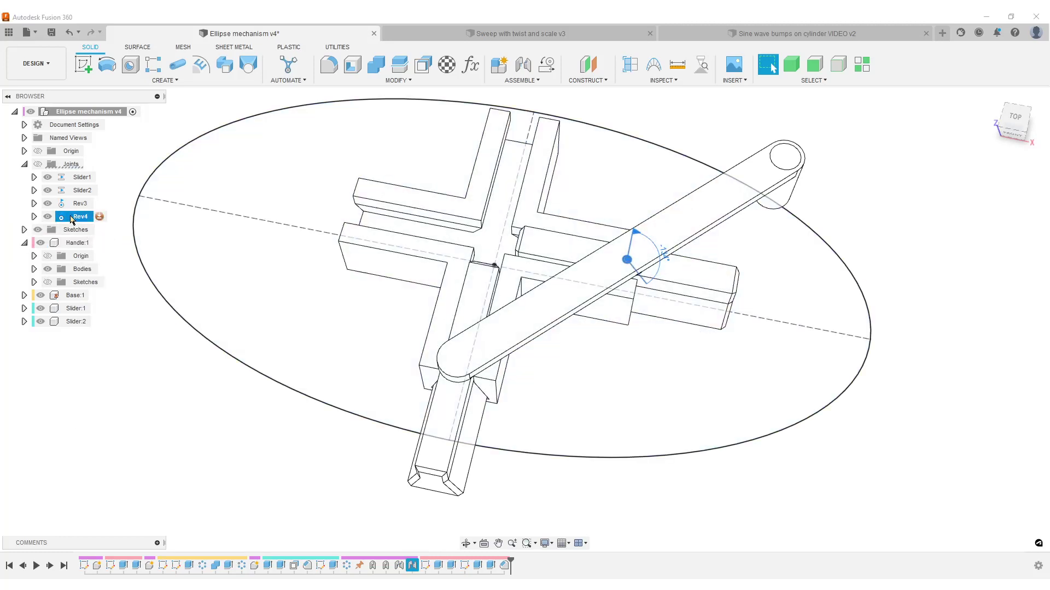
Step: Animate the Rev4 joint relationships and view the mechanism from the ViewCube's TOP face
right_click(73, 218)
click(120, 318)
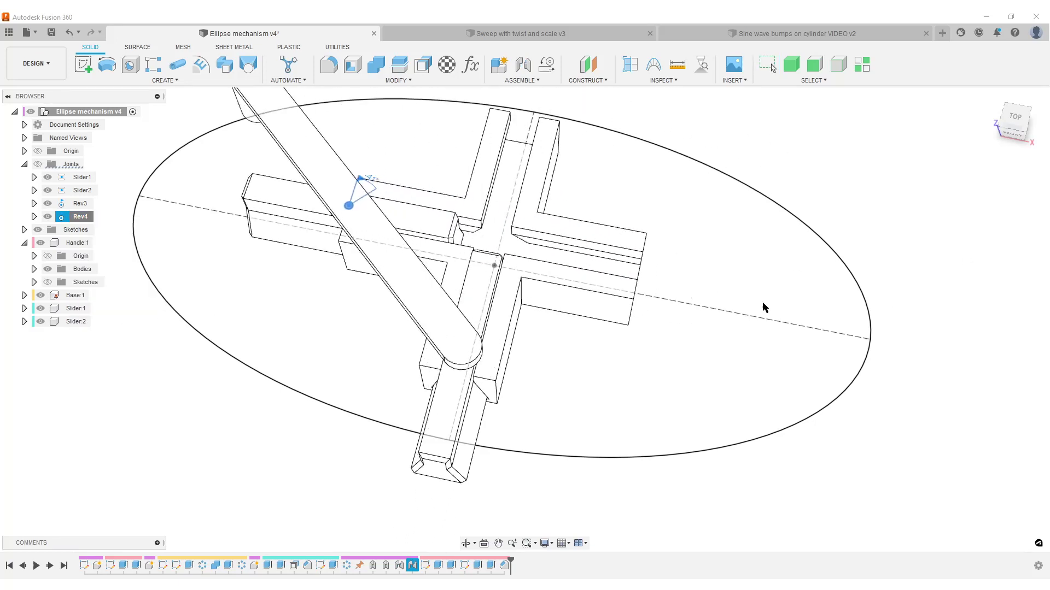
scroll(765, 308, down, 2)
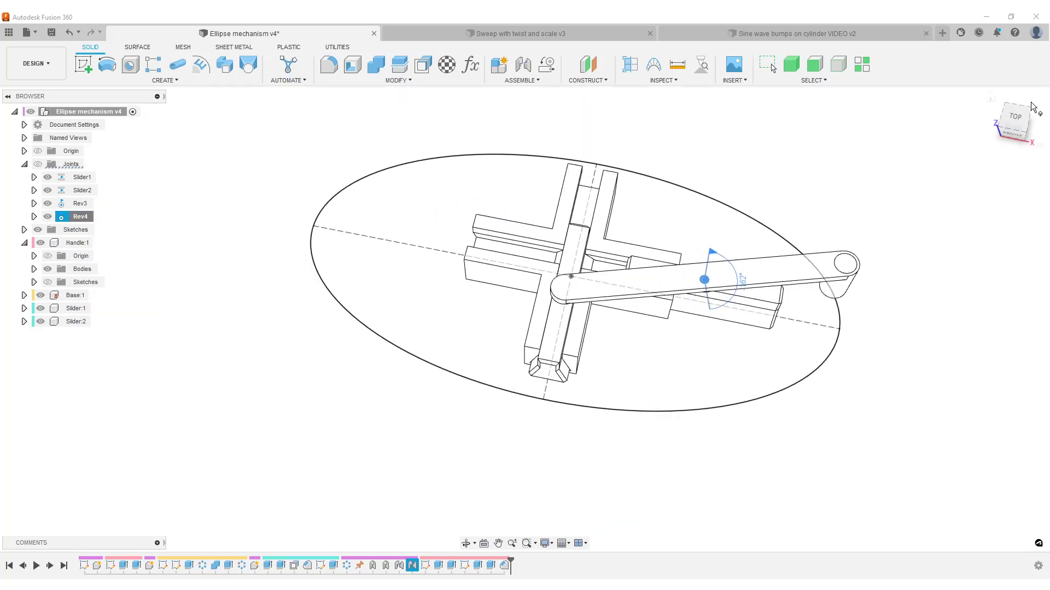
click(1018, 118)
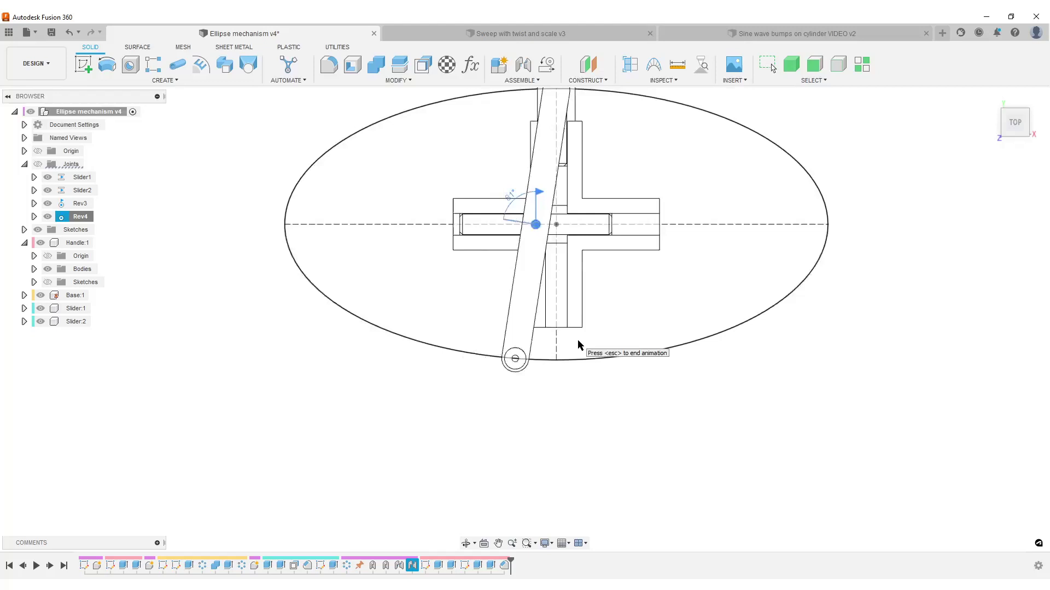
middle_drag(718, 346, 693, 404)
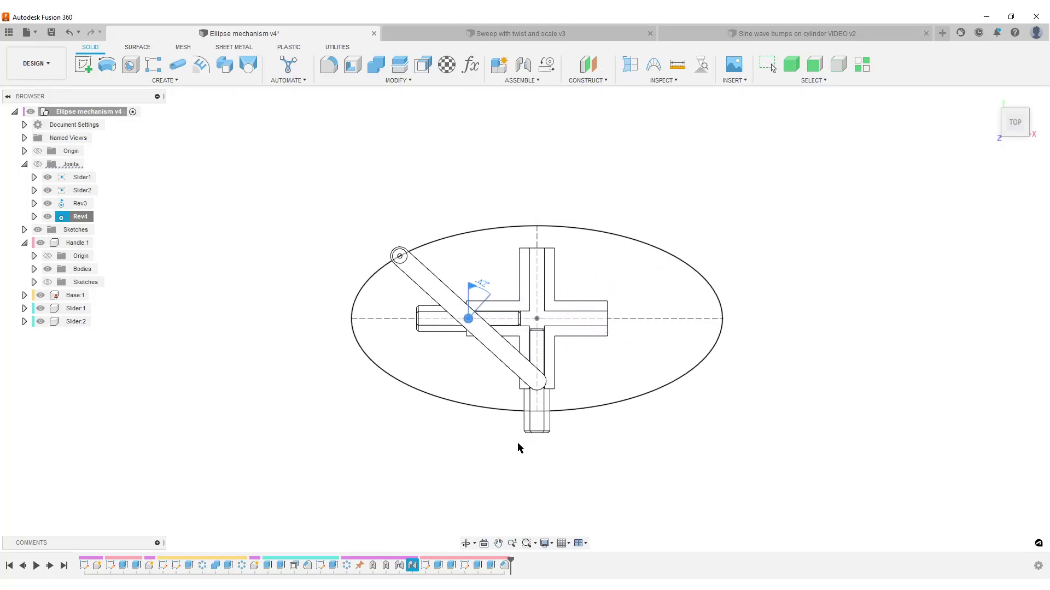
Step: Switch the camera to Perspective, then to Perspective with Ortho Faces
right_click(1015, 129)
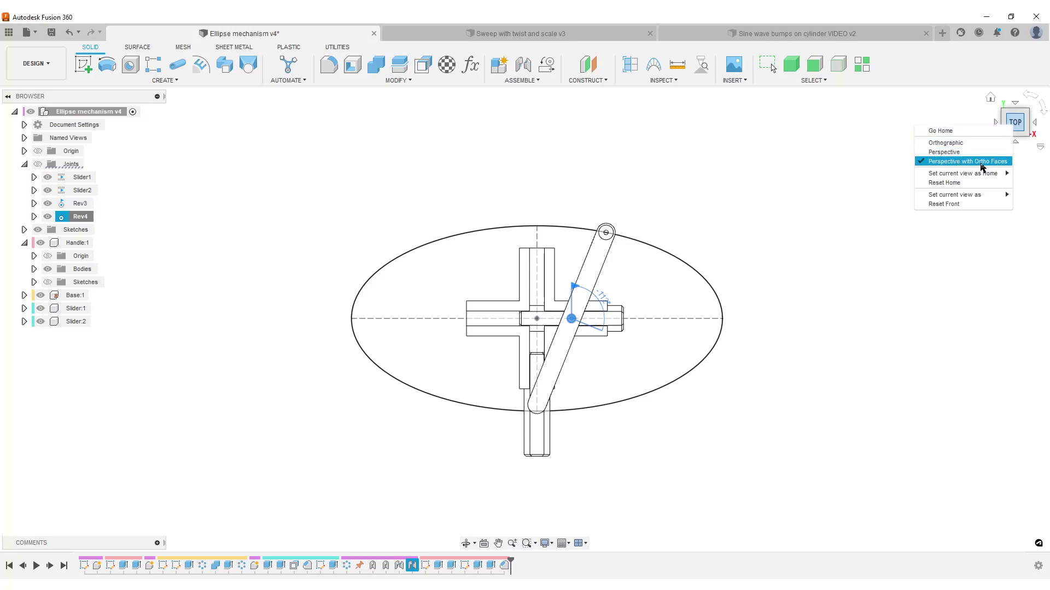
click(944, 153)
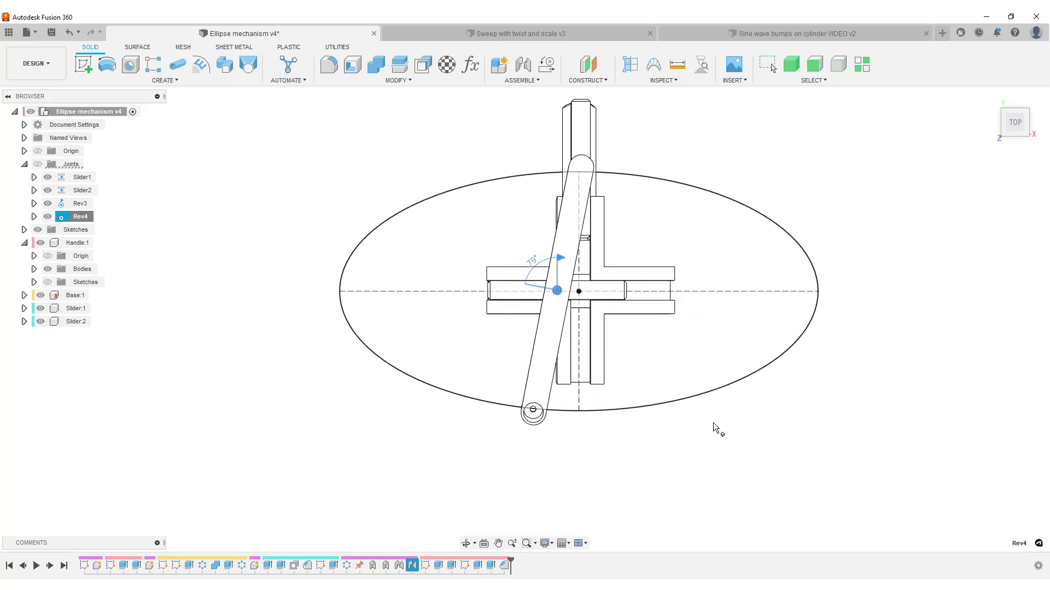
right_click(1010, 129)
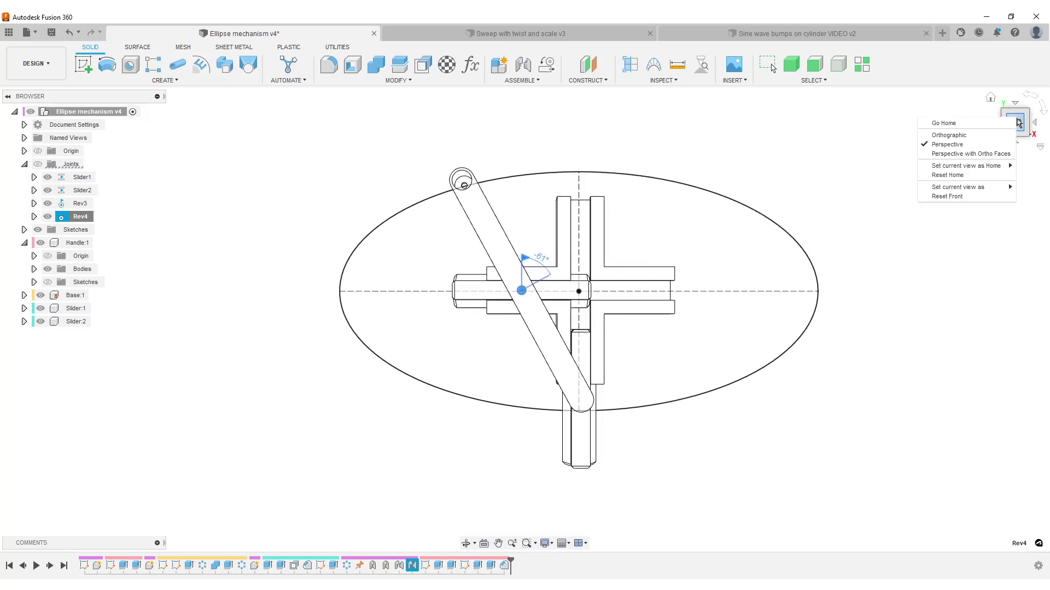
click(979, 157)
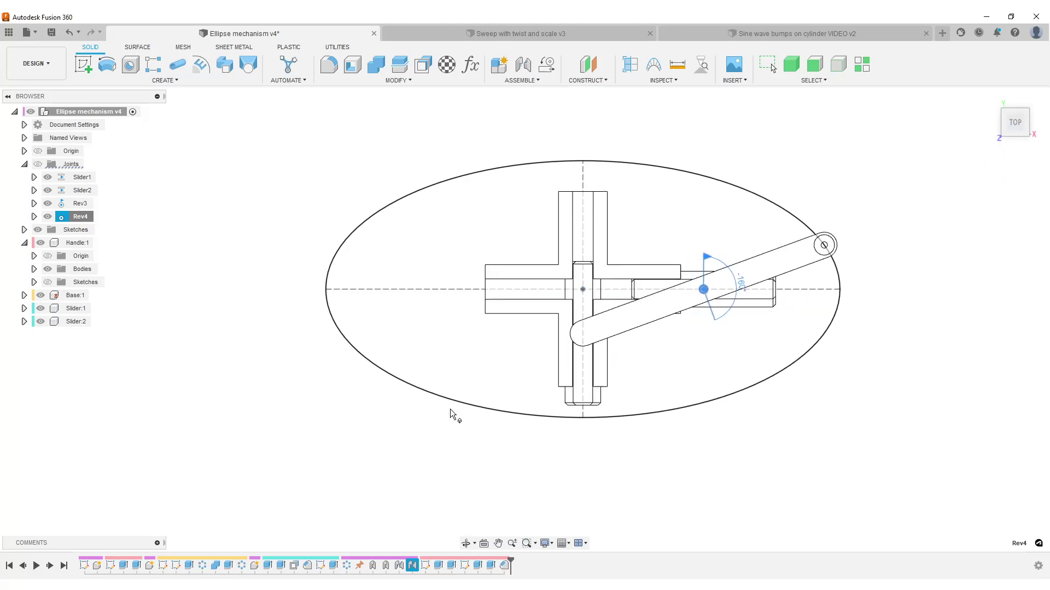
Step: Switch to Orthographic, orbit and pan the animated mechanism, then return to Perspective
right_click(1021, 123)
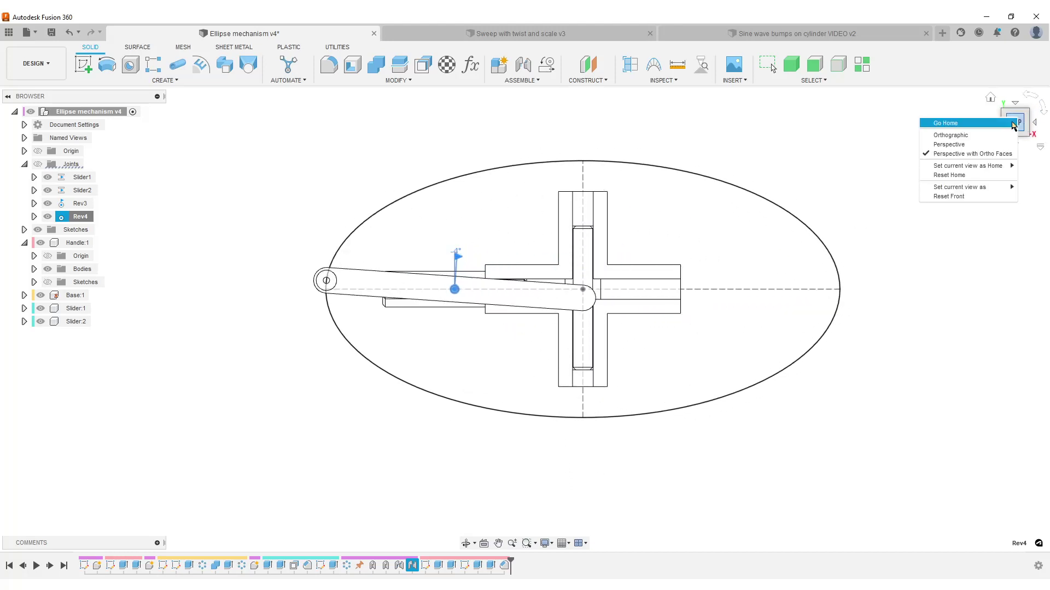
click(962, 122)
shift+middle_drag(754, 304, 732, 290)
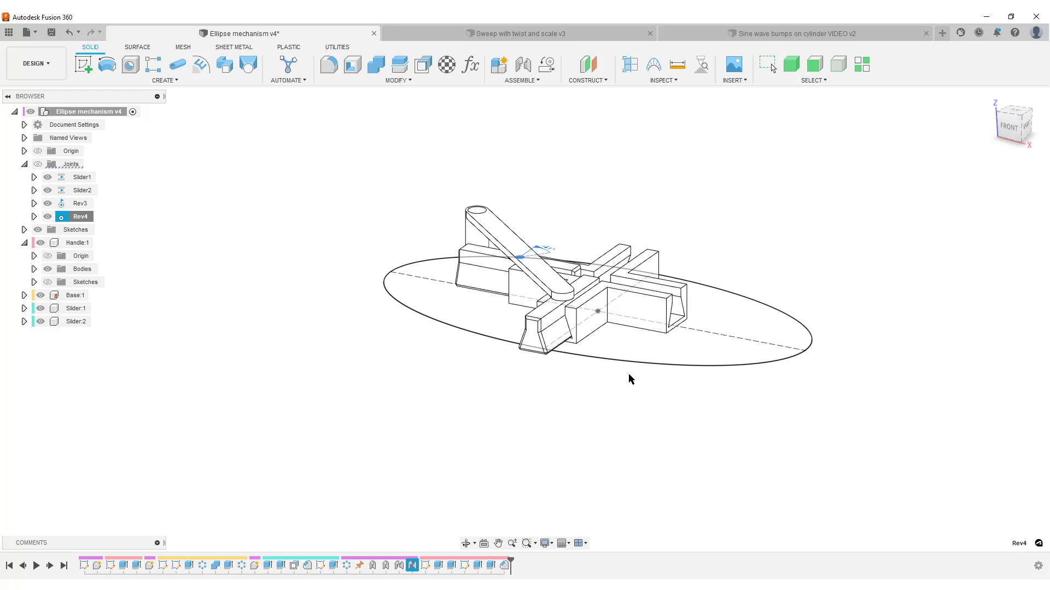
shift+middle_drag(628, 372, 602, 381)
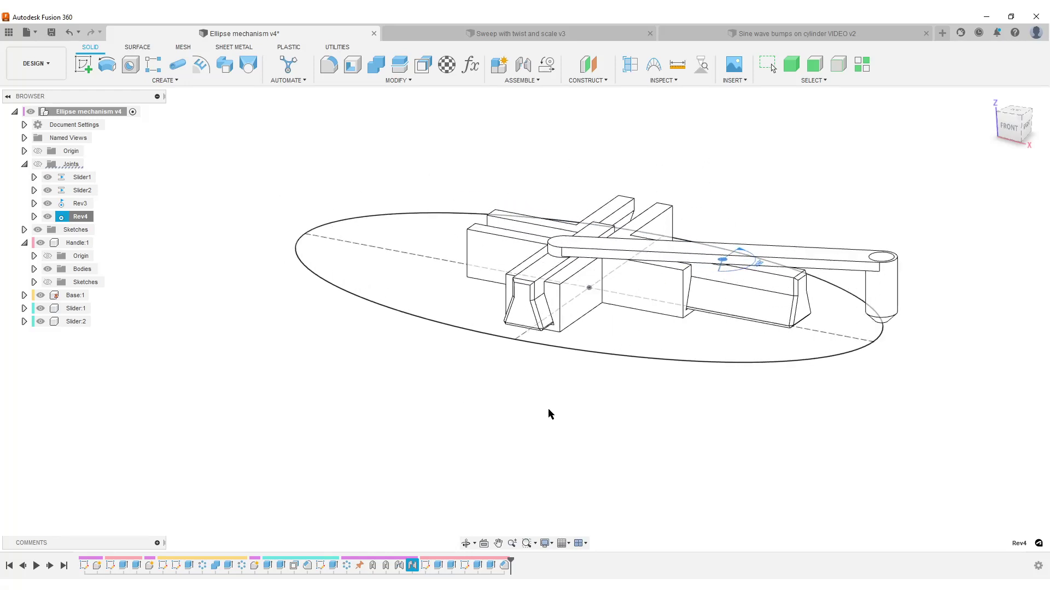
middle_drag(550, 415, 489, 432)
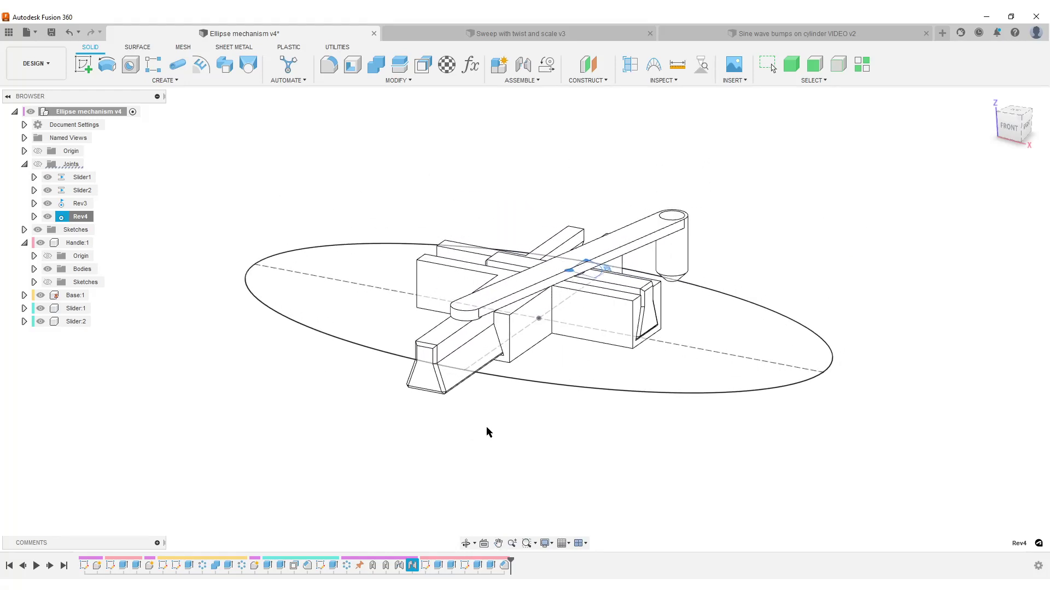
right_click(1011, 130)
click(995, 161)
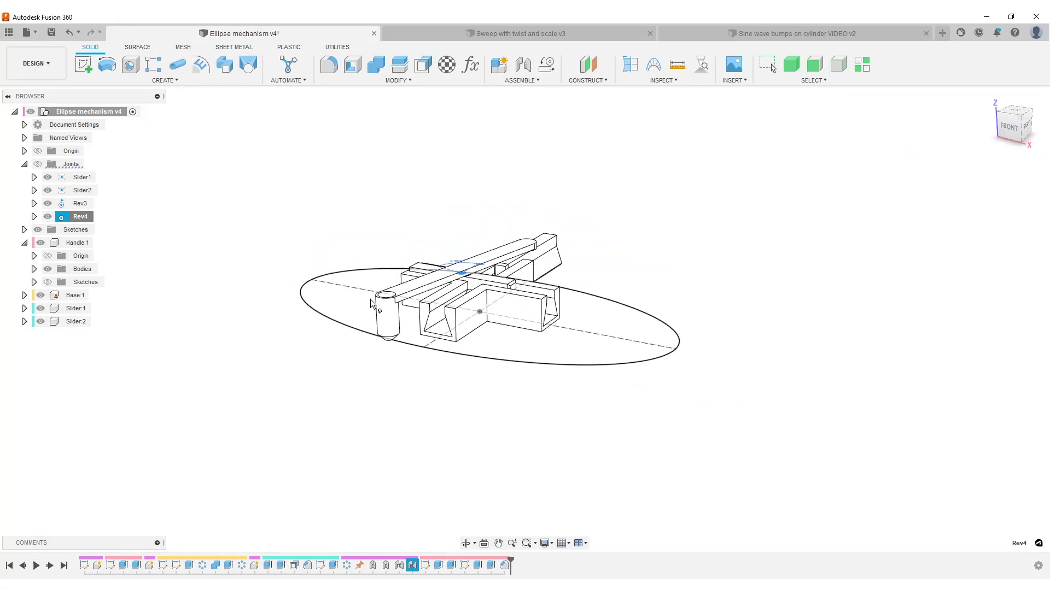
Step: Orbit and zoom in on the mechanism, hide the ellipse sketch, and clear the Rev4 selection
shift+middle_drag(343, 303, 392, 335)
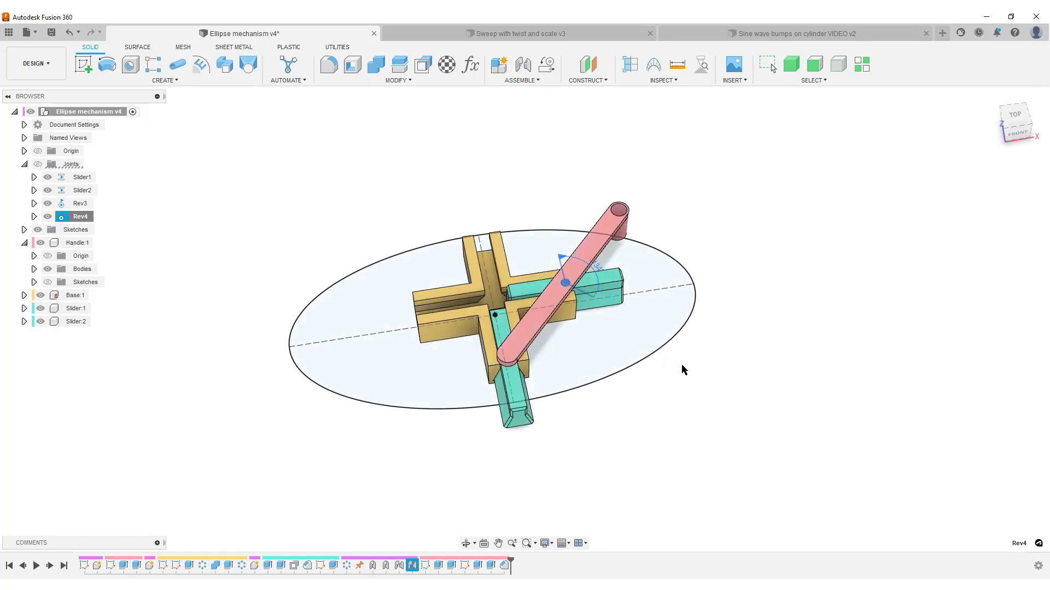
mouse_move(682, 364)
shift+middle_down()
mouse_move(668, 375)
mouse_move(676, 343)
mouse_move(668, 377)
shift+middle_up()
scroll(624, 389, up, 3)
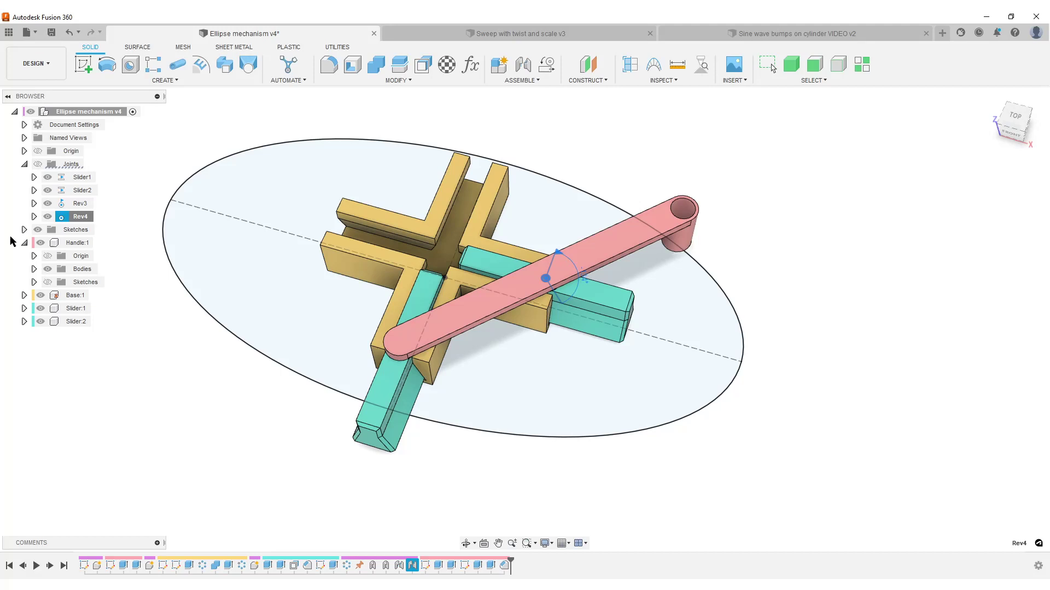
click(38, 230)
click(733, 388)
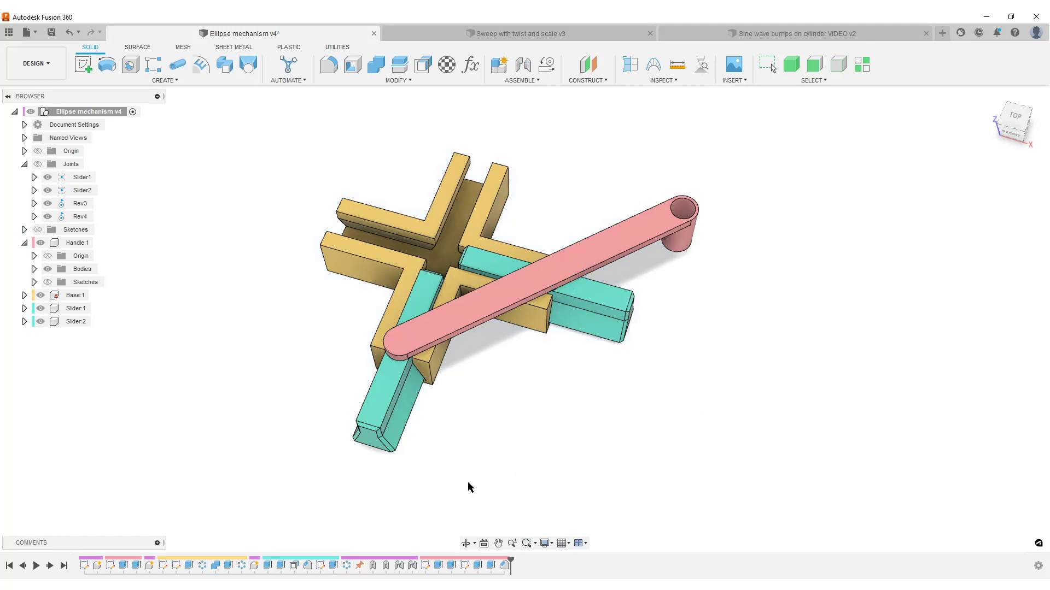
middle_drag(628, 395, 626, 416)
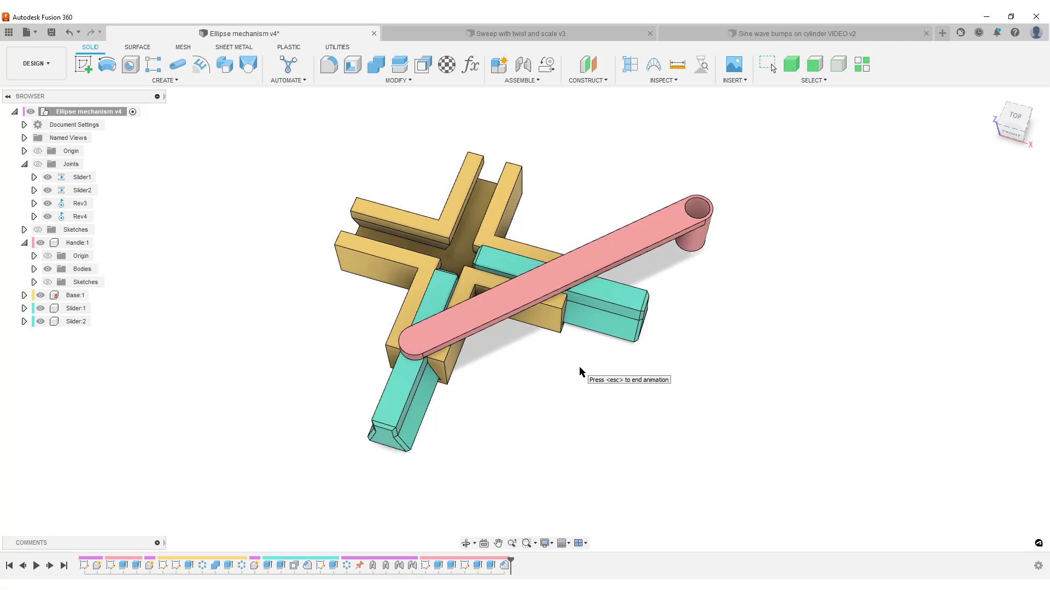
Step: Turn off Display Component Colors, orbit to a low side view, and play the joint animation with Shift+N
click(661, 81)
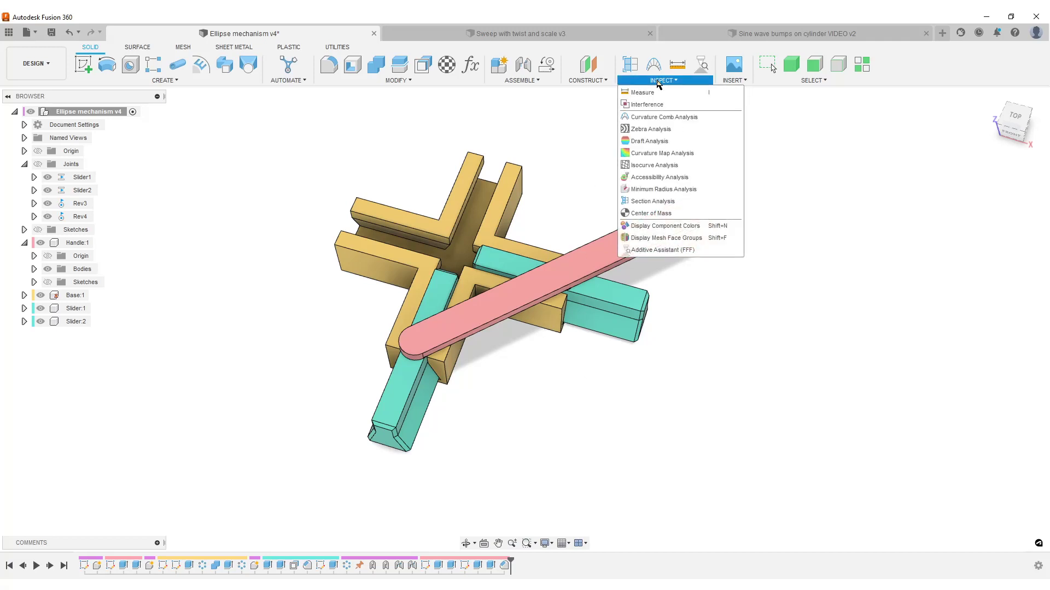
click(723, 227)
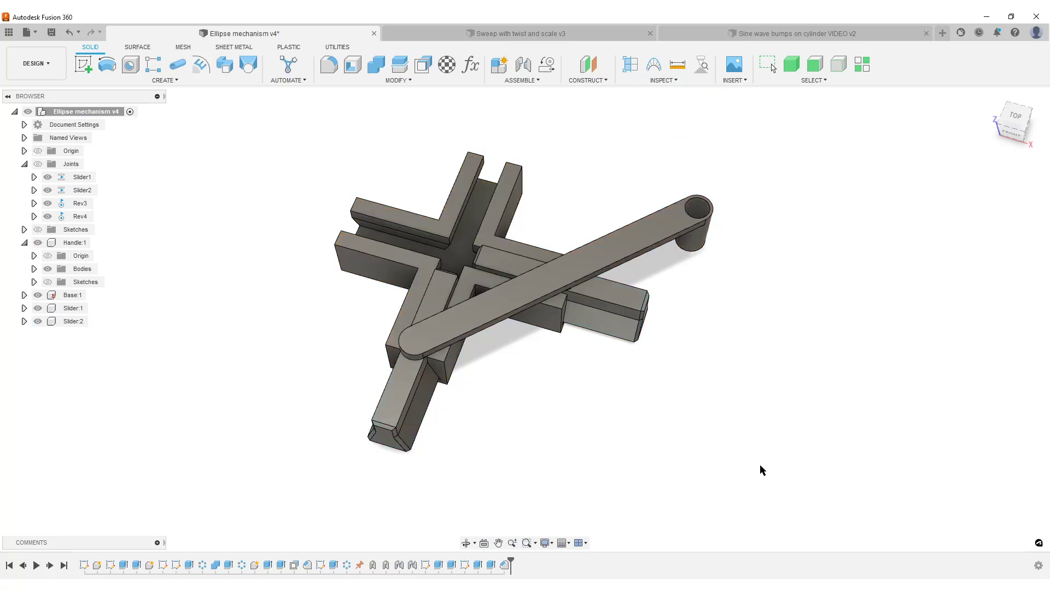
shift+middle_drag(760, 465, 703, 399)
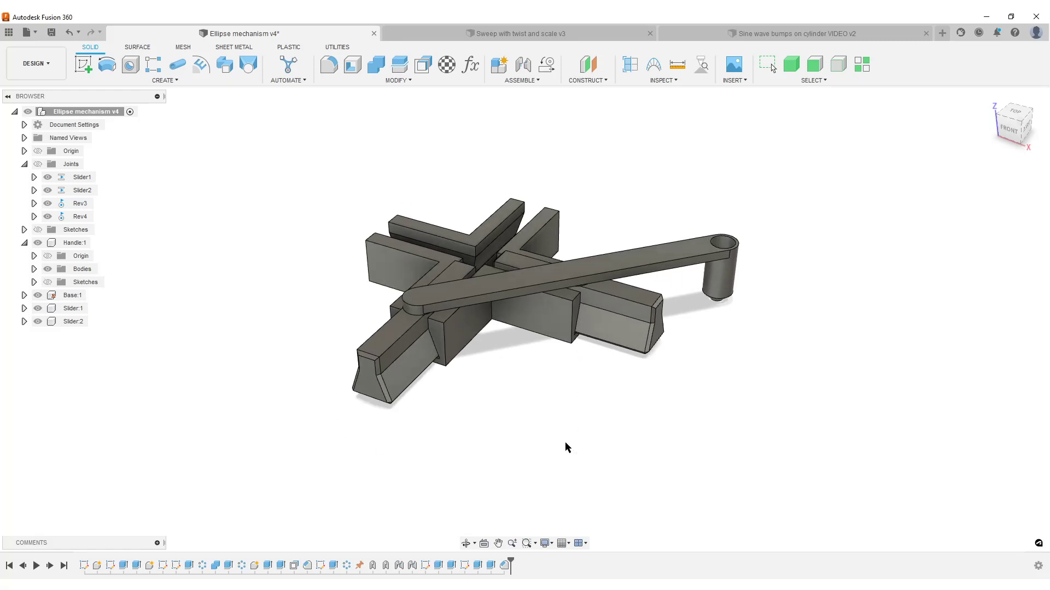
key(shift+n)
key(shift+n)
Step: Enable Component Color Swatch in the timeline settings, leaving the inspection tools unchanged
click(661, 80)
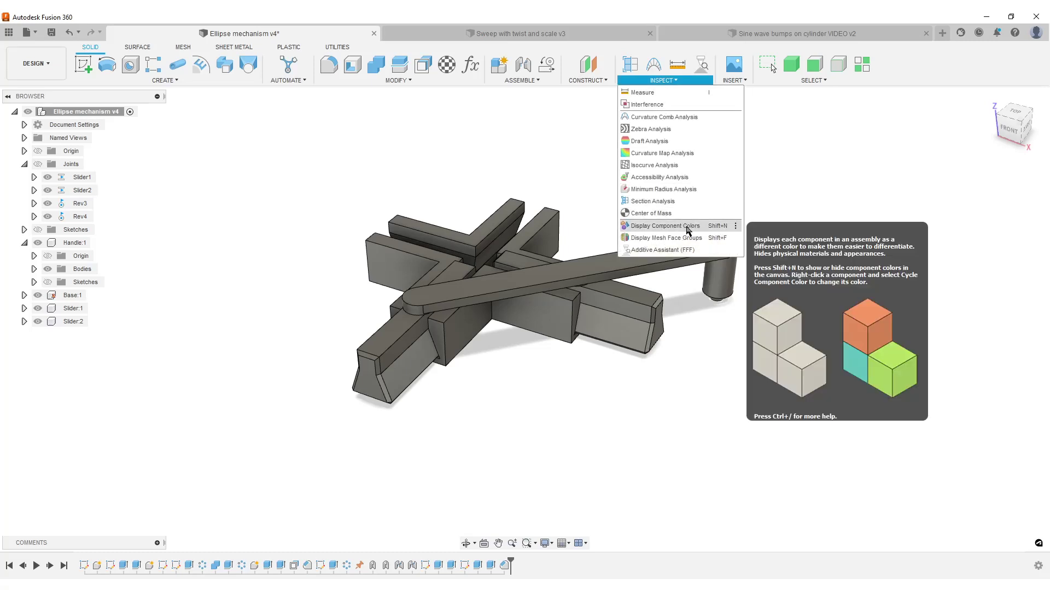
click(611, 471)
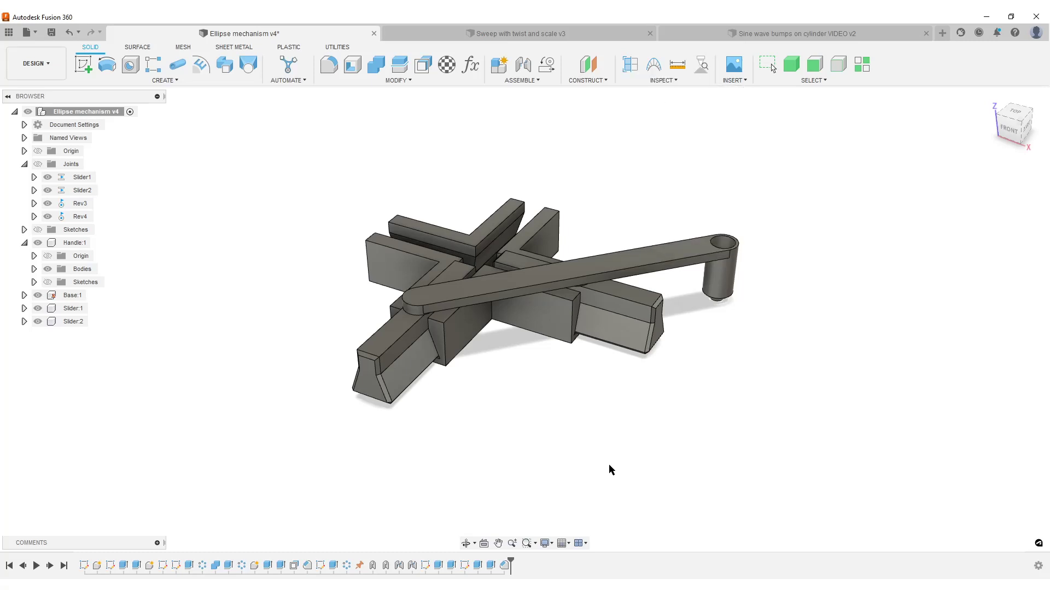
click(1038, 567)
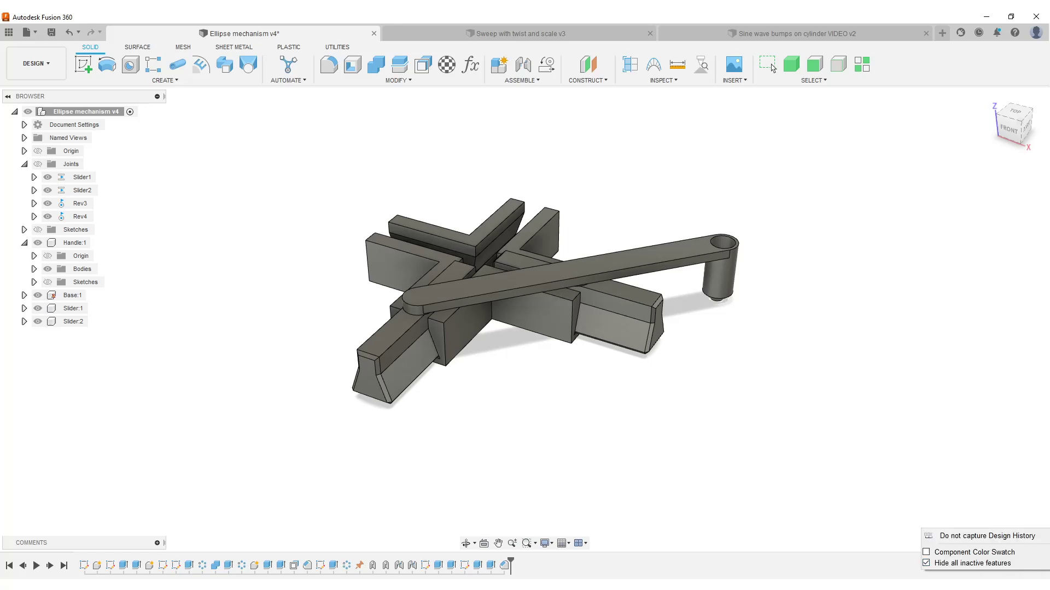
click(926, 552)
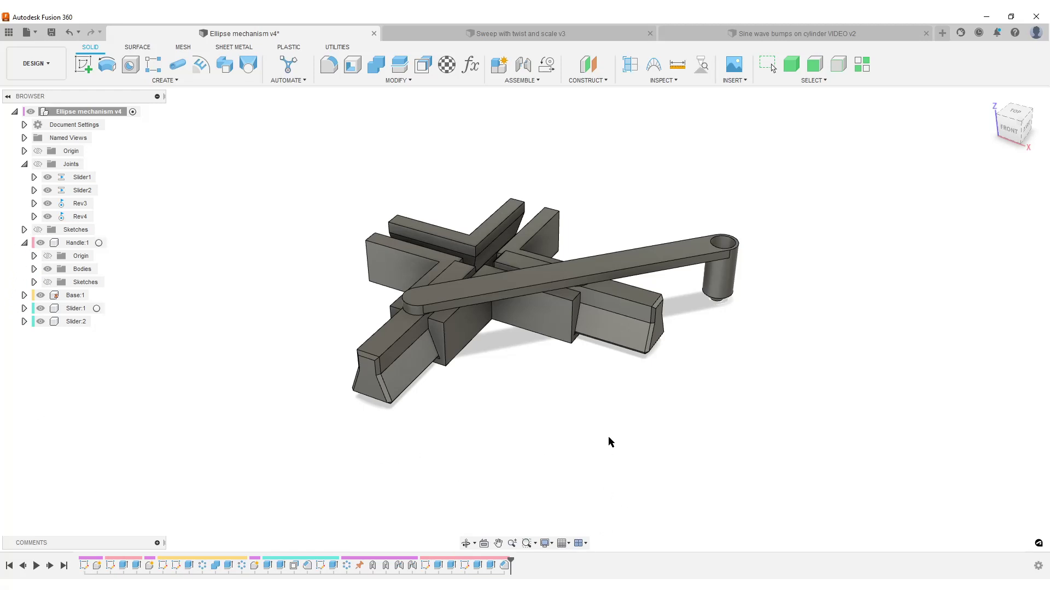
Step: Toggle component colours with Shift+N, orbit slightly, and restart the joint animation
key(shift+n)
key(shift+n)
key(shift+n)
key(shift+n)
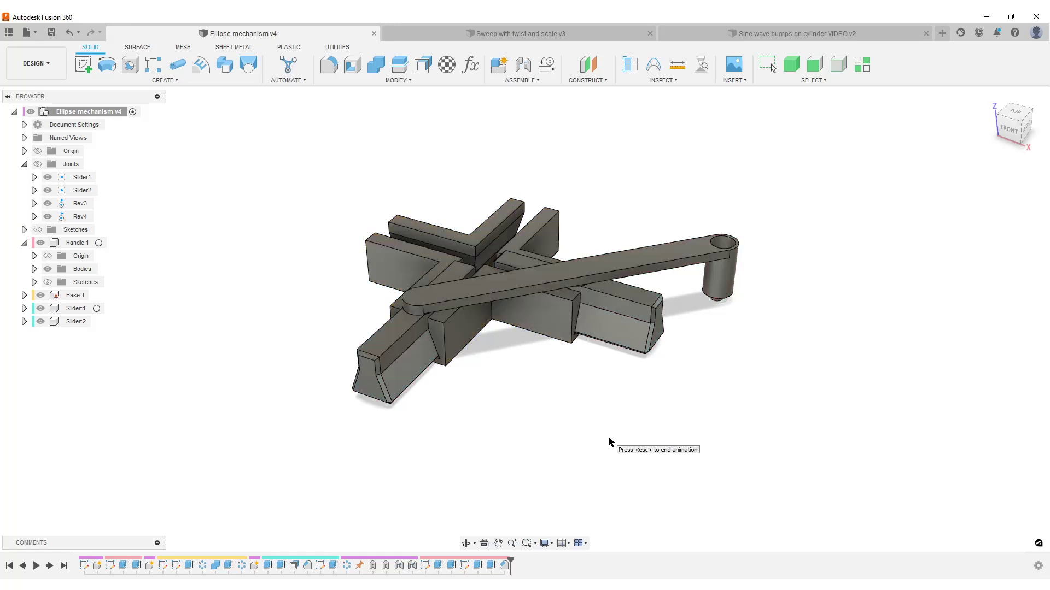
key(Escape)
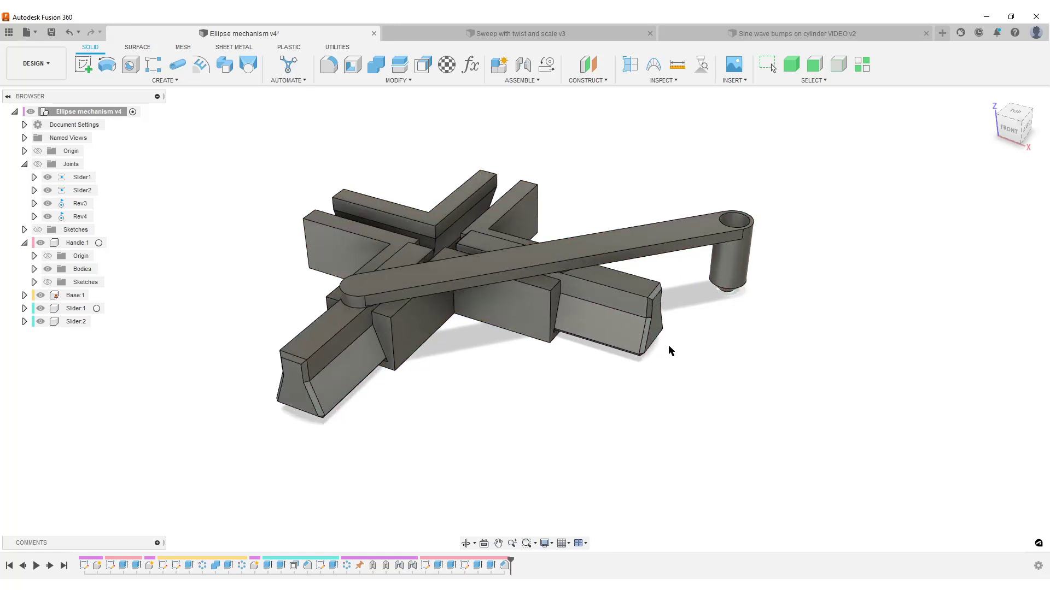
shift+middle_drag(676, 369, 696, 391)
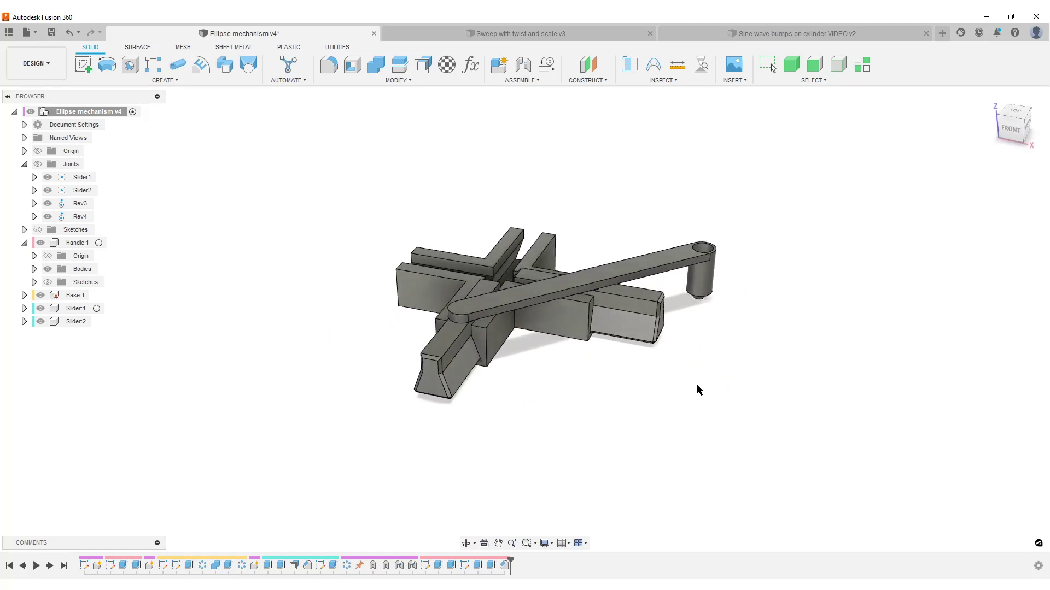
scroll(688, 388, up, 4)
scroll(673, 380, down, 3)
key(Return)
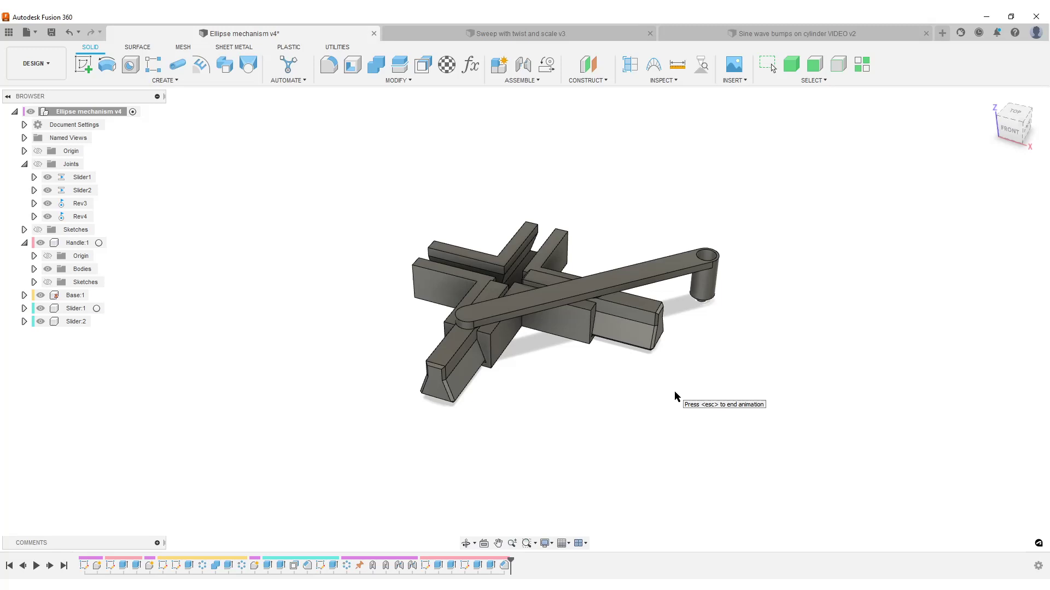
Step: Apply the Infinity Pool environment, unhide the Sketches folder, and orbit to a low front view
scroll(602, 321, up, 2)
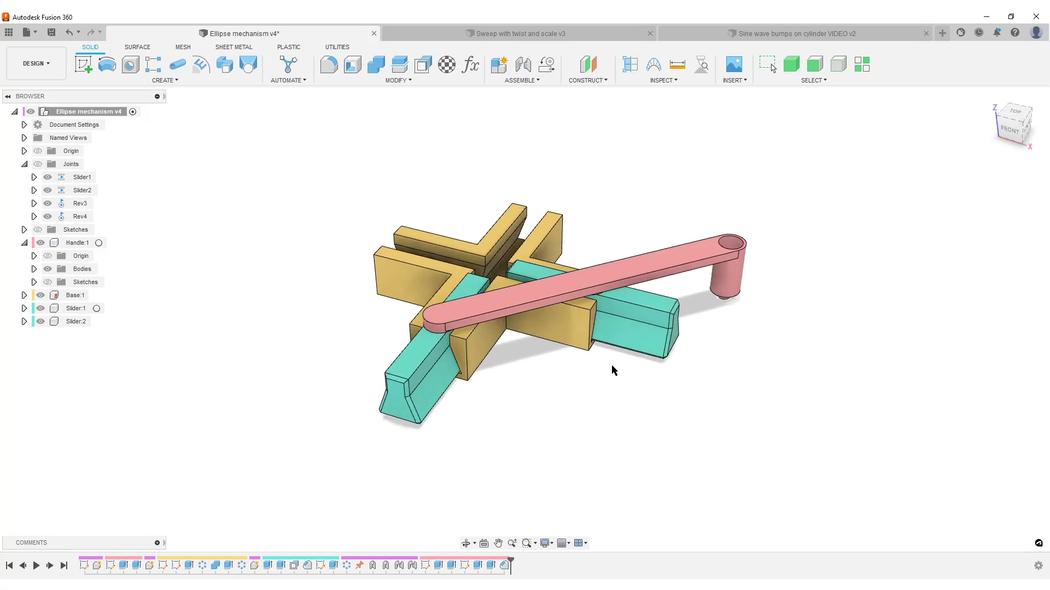
scroll(580, 370, down, 2)
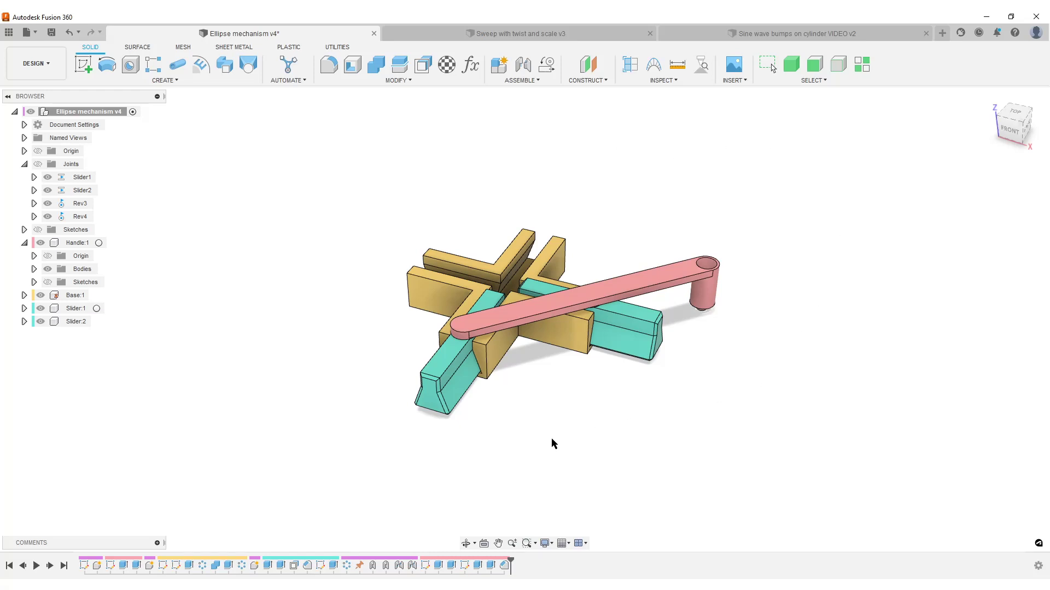
click(546, 543)
mouse_move(614, 471)
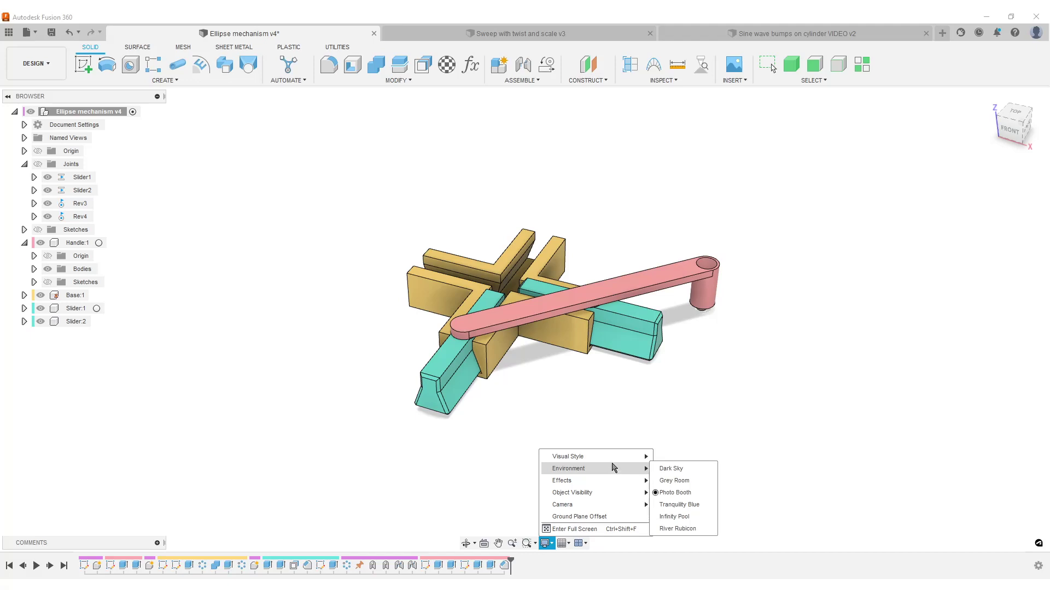
click(689, 517)
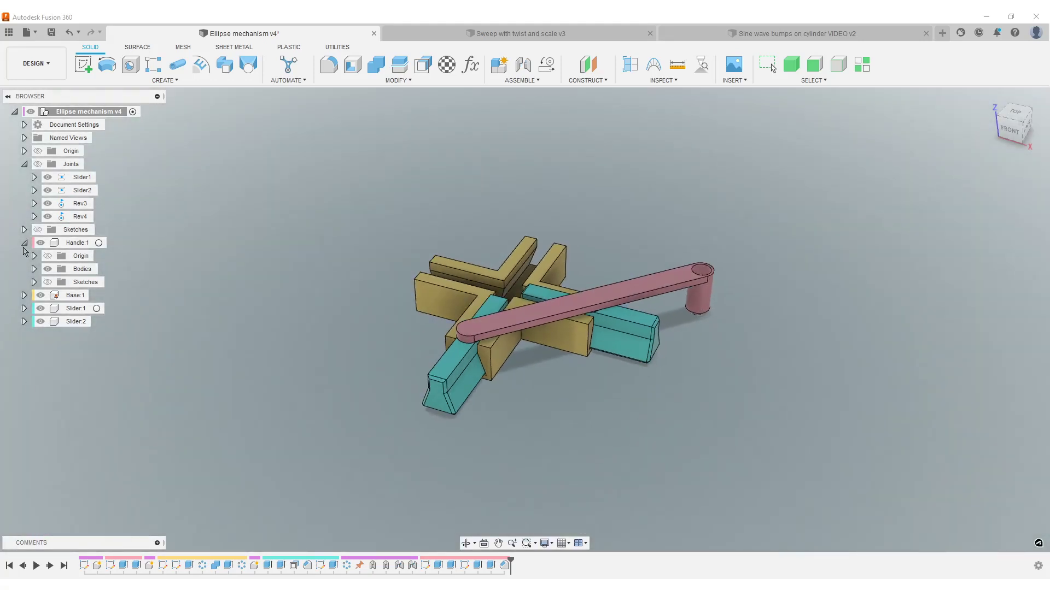
click(37, 230)
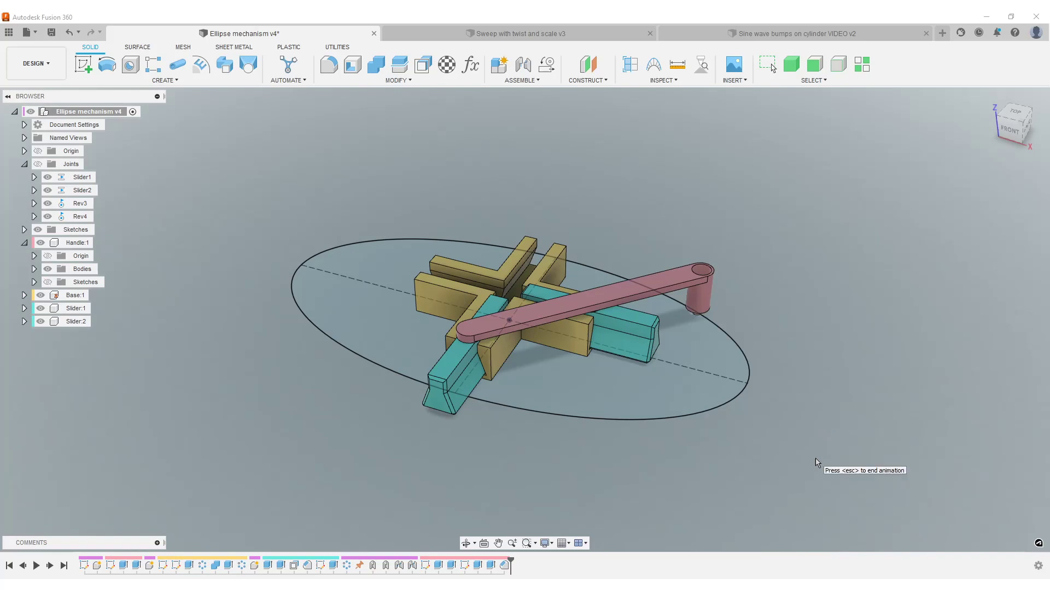
shift+middle_drag(817, 458, 812, 431)
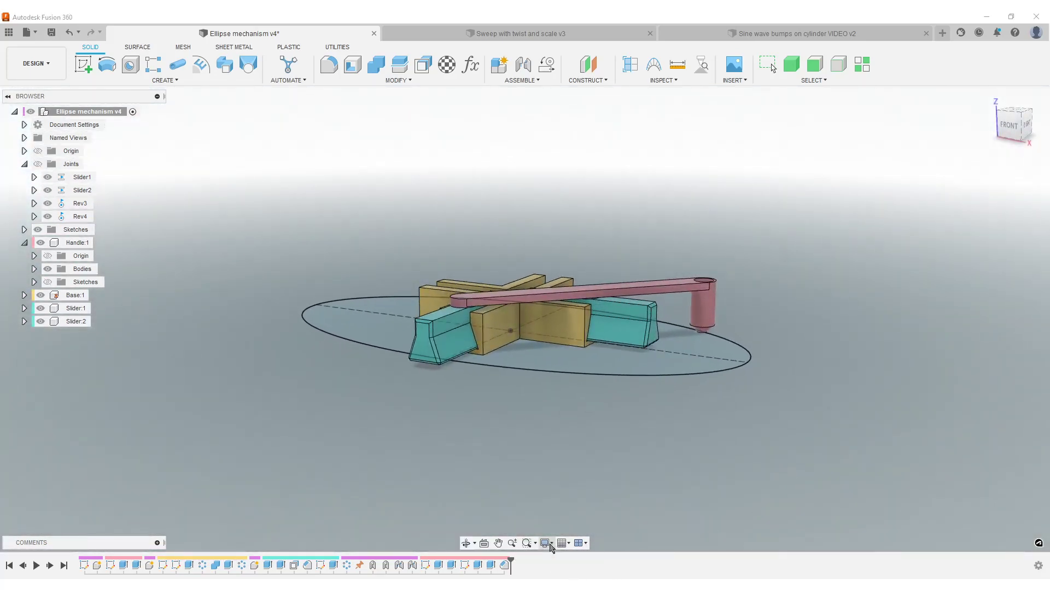
click(552, 544)
click(664, 469)
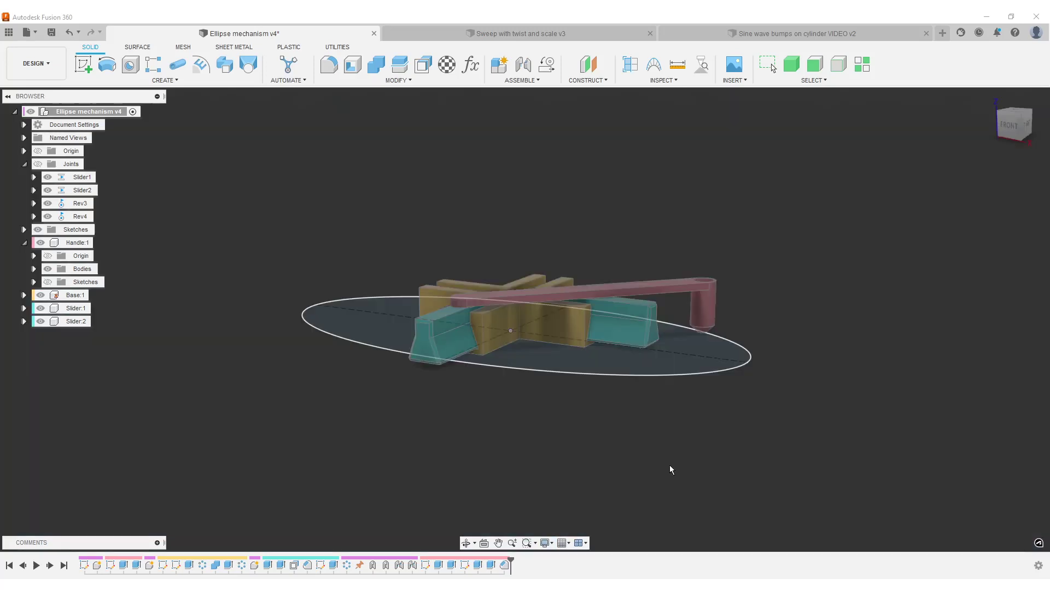
shift+middle_drag(833, 415, 837, 426)
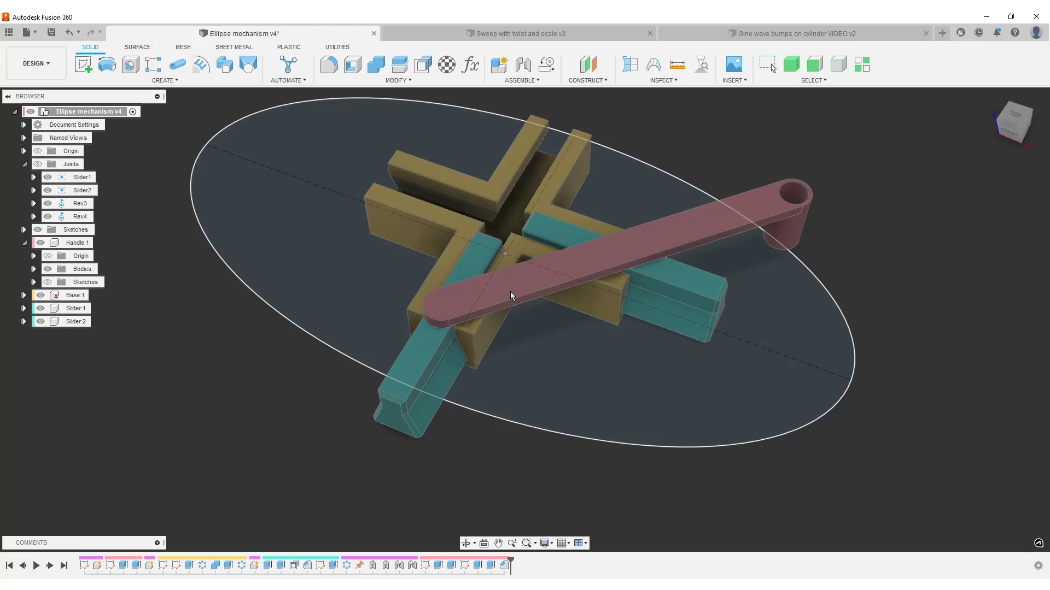
scroll(421, 370, down, 3)
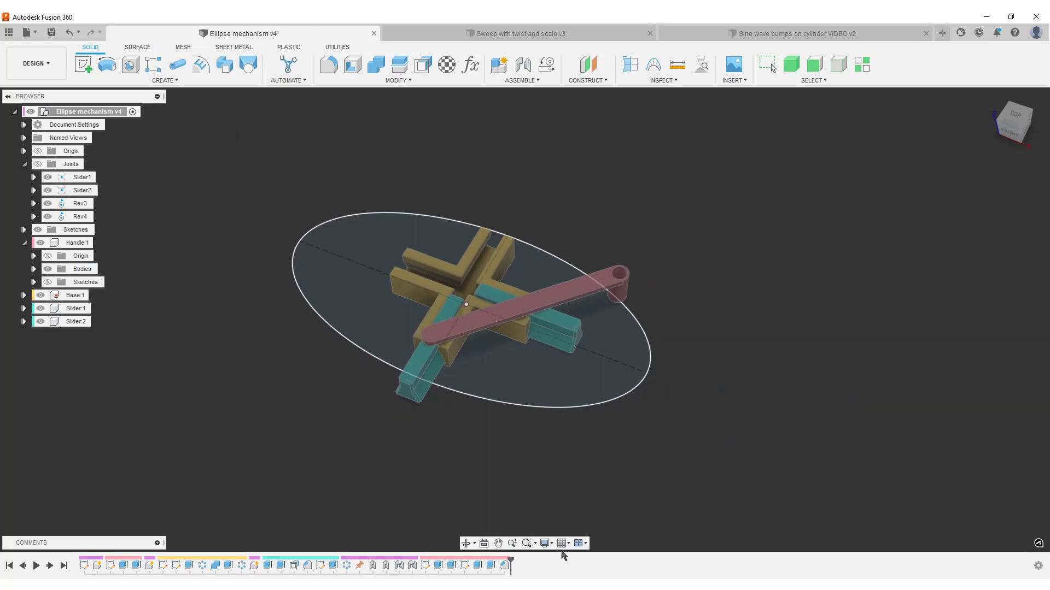
click(546, 543)
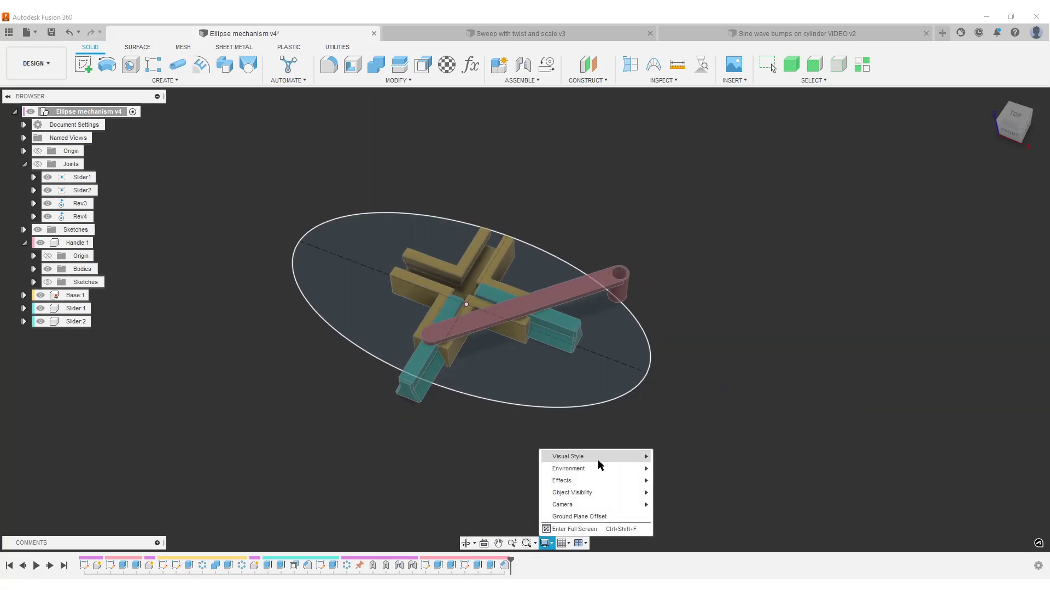
click(829, 315)
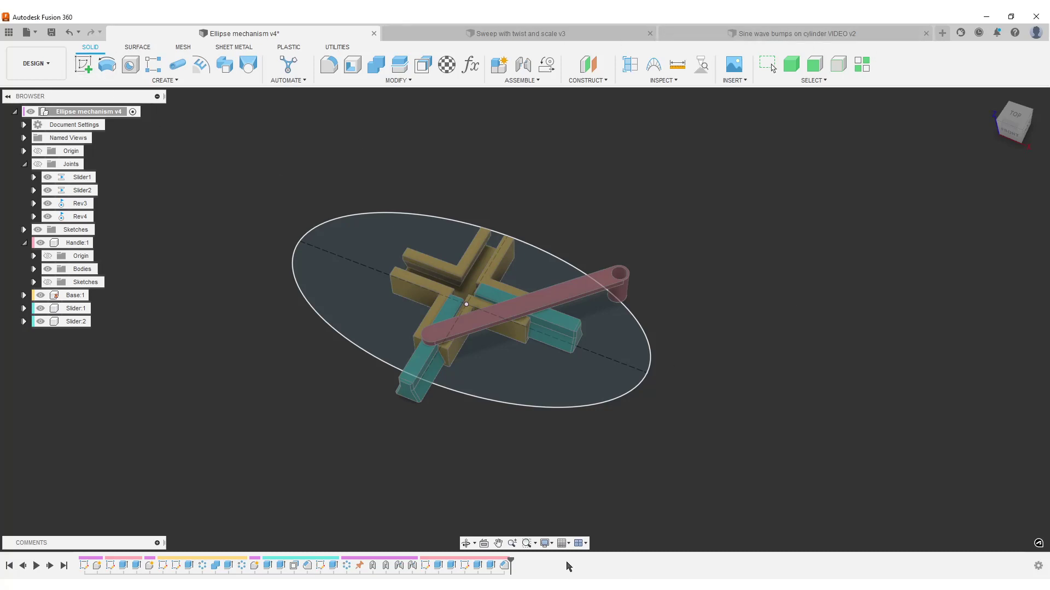
click(555, 544)
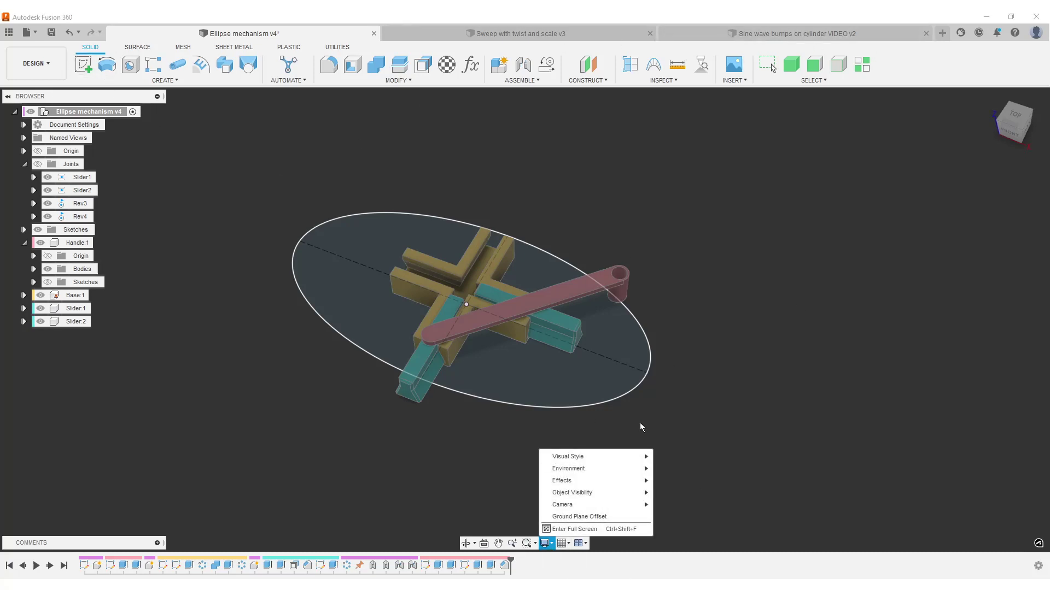
mouse_move(617, 473)
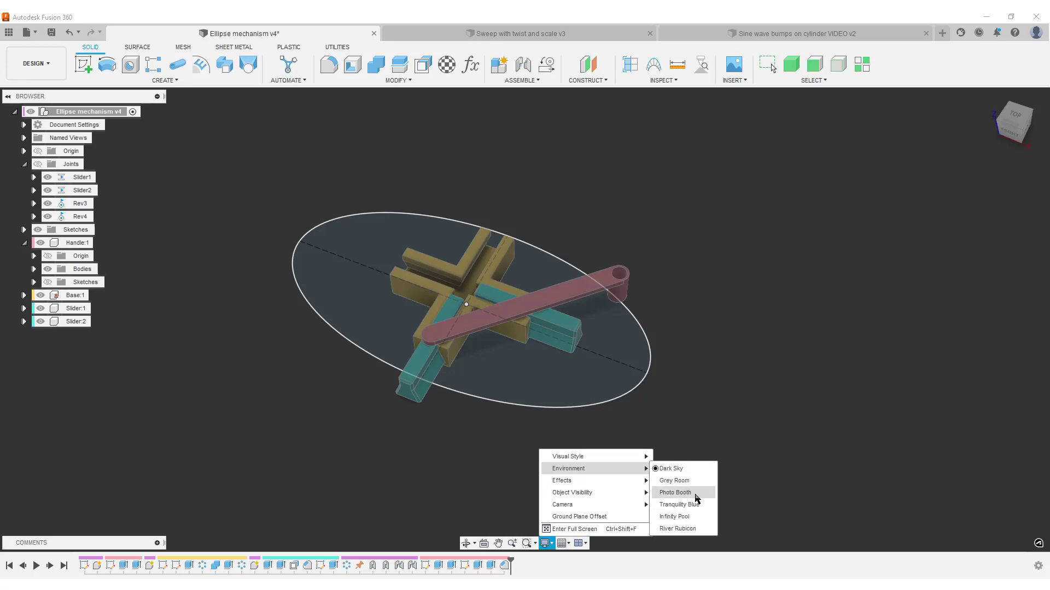
click(693, 518)
mouse_move(690, 449)
shift+middle_down()
mouse_move(689, 377)
mouse_move(691, 442)
shift+middle_up()
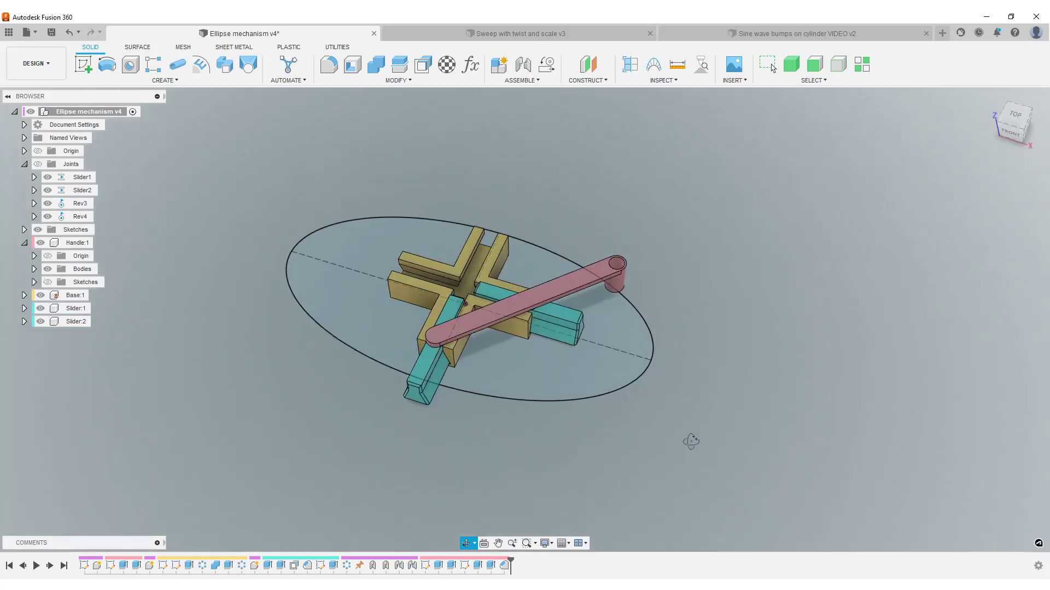
scroll(612, 487, up, 3)
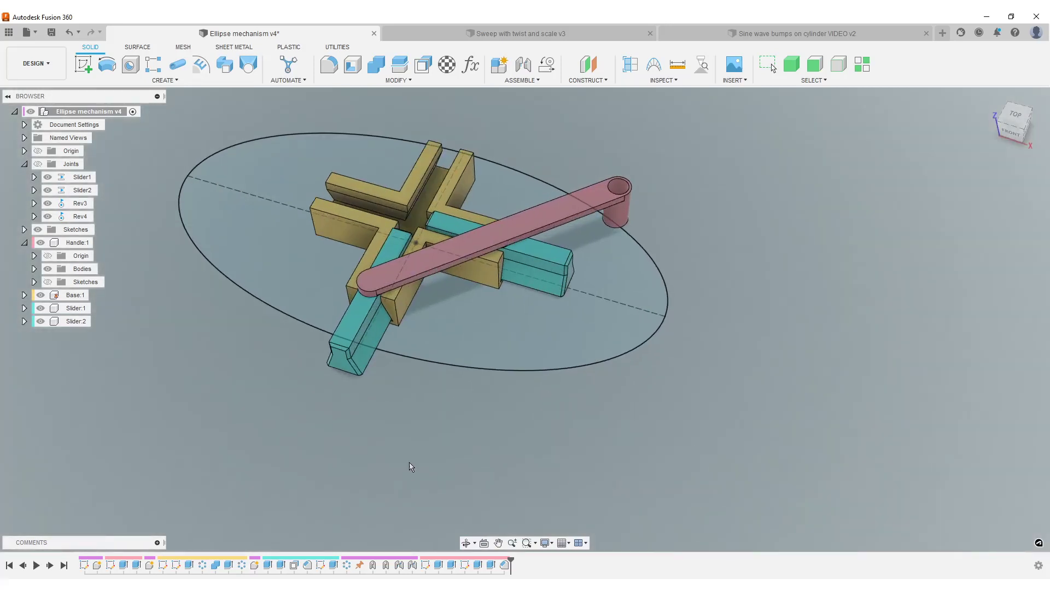
middle_drag(411, 467, 467, 465)
scroll(529, 418, down, 4)
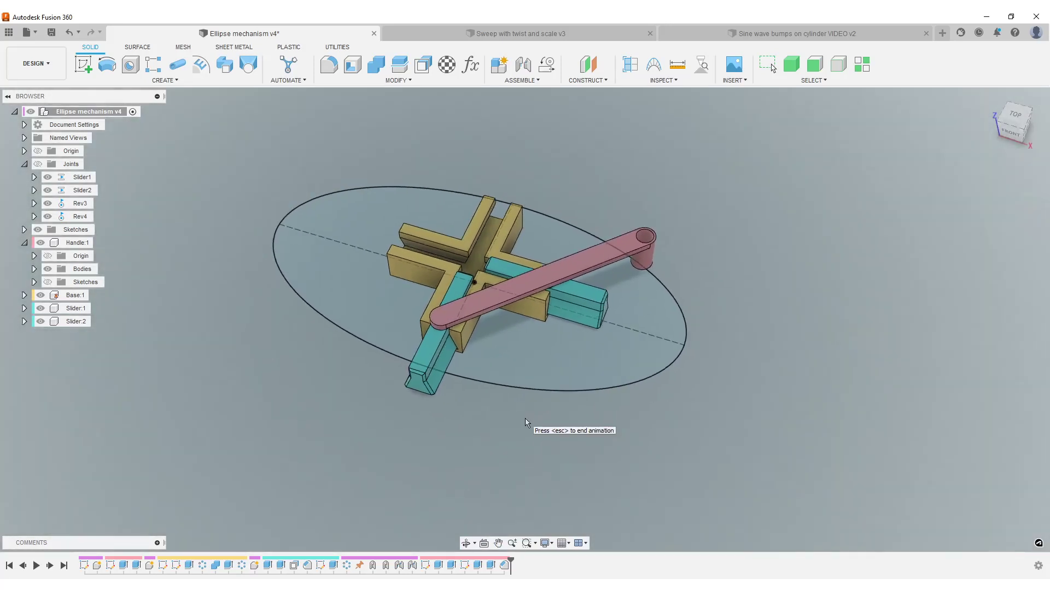
scroll(552, 473, up, 2)
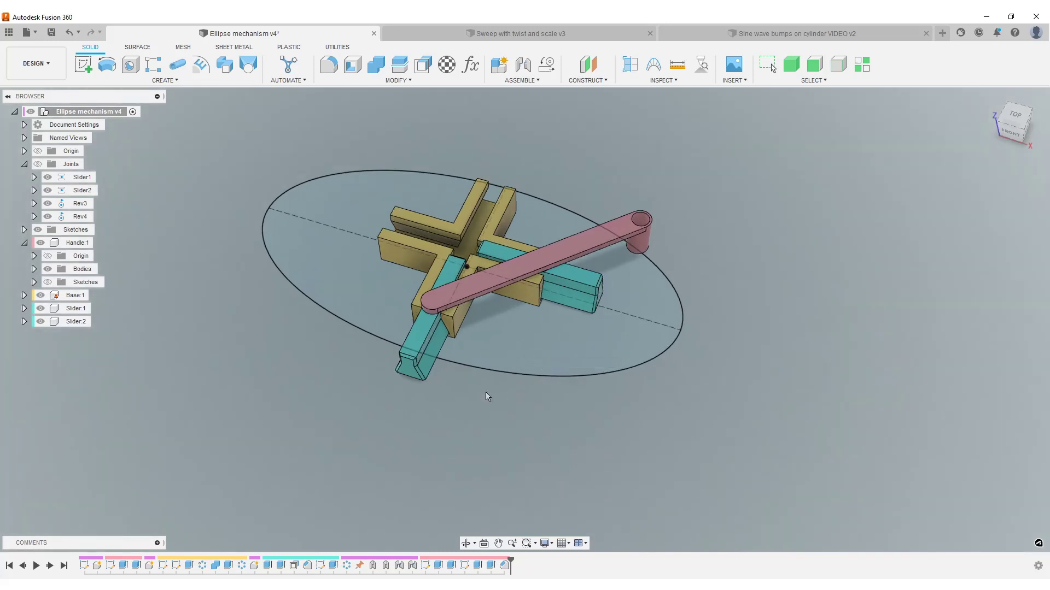
key(Escape)
Step: Apply the Tranquility Blue environment from Display Settings and zoom in on the mechanism
click(553, 545)
mouse_move(593, 472)
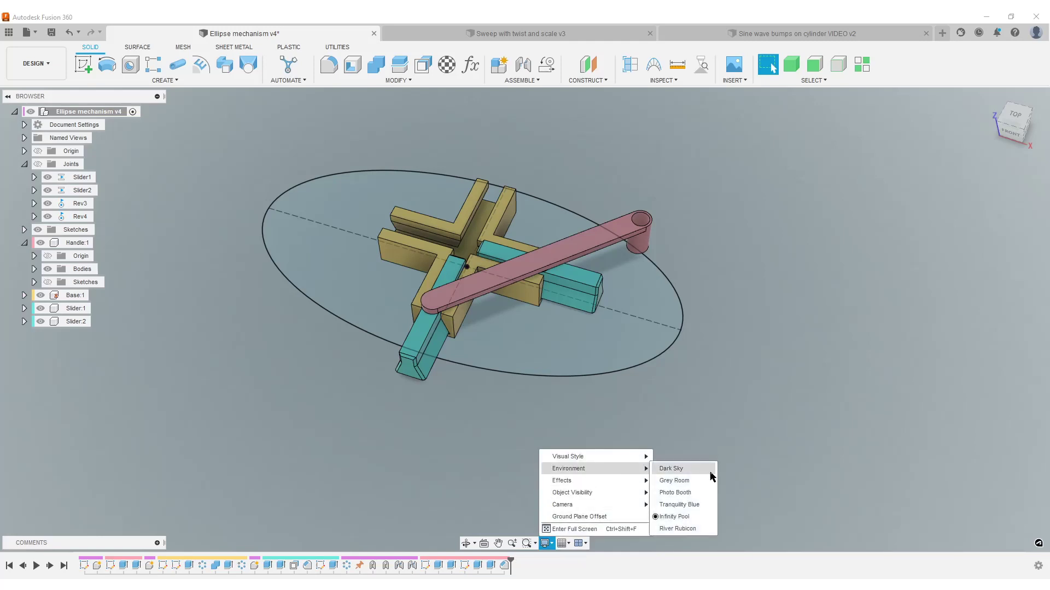
click(688, 508)
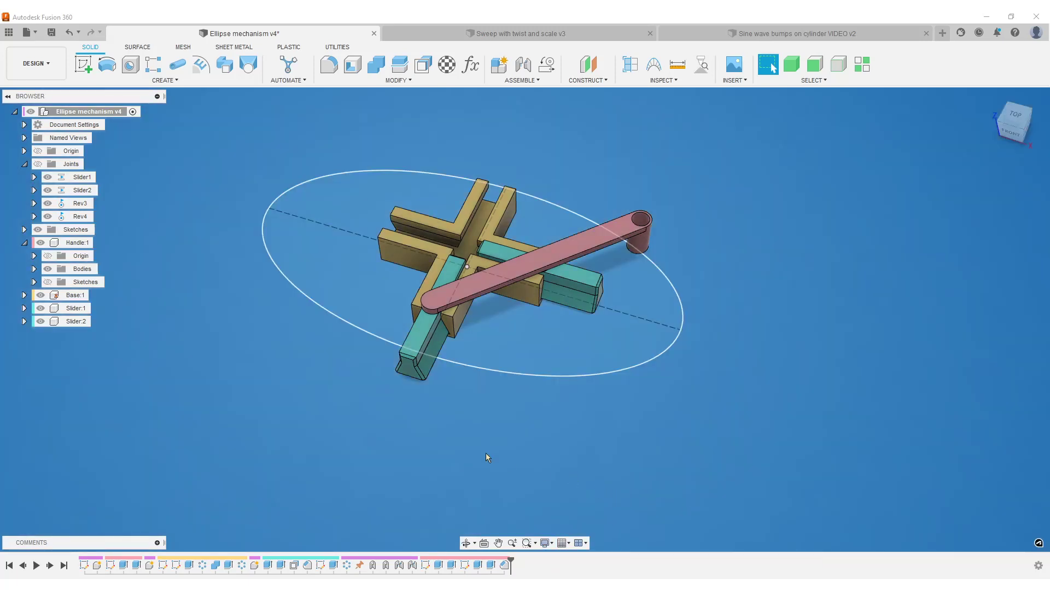
scroll(488, 458, up, 3)
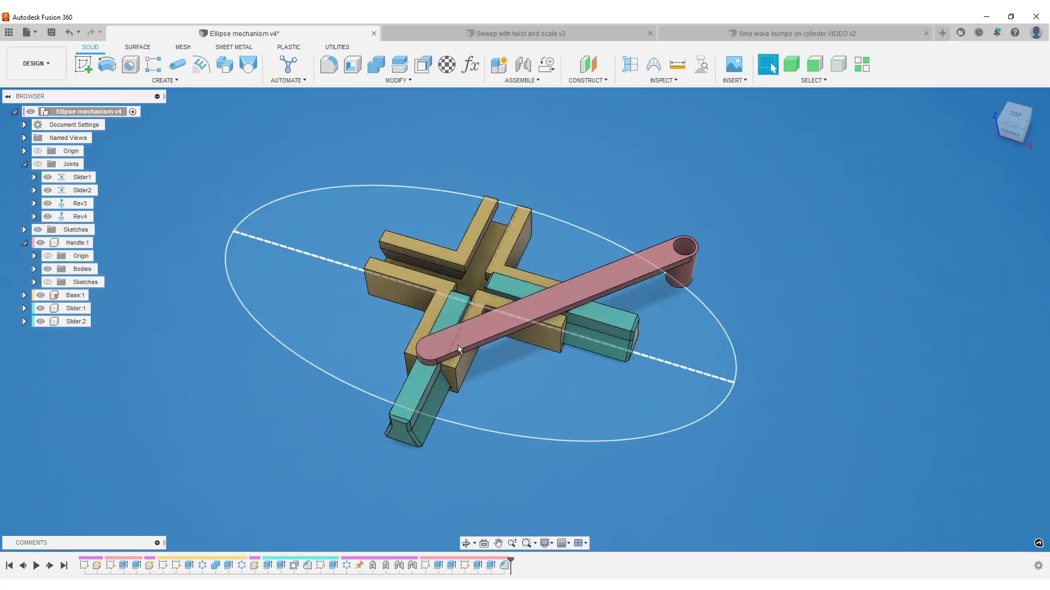
Step: Apply the River Rubicon environment and orbit toward a top-down view
click(545, 543)
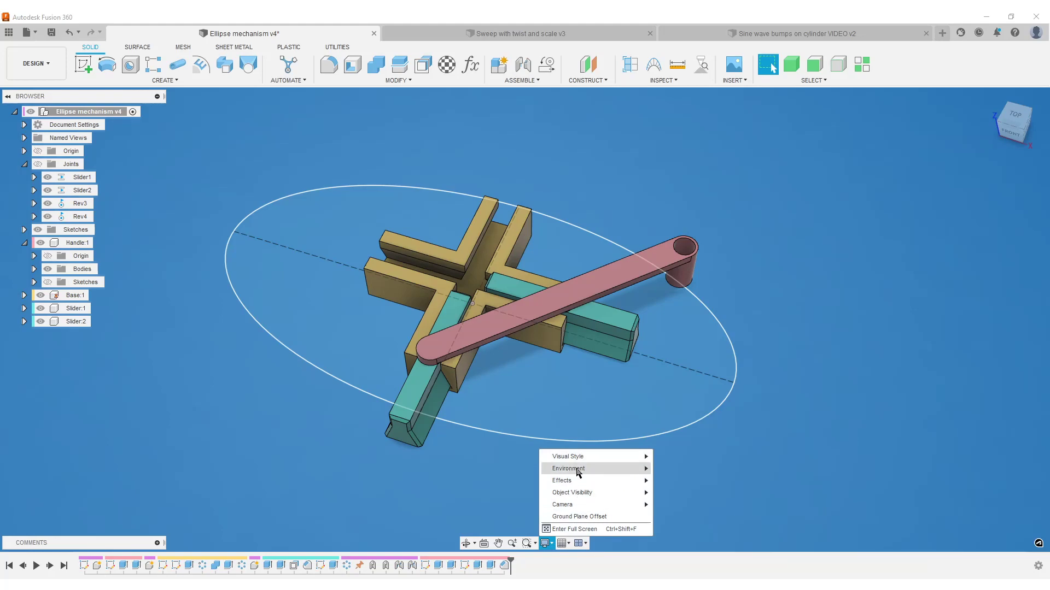
mouse_move(574, 468)
click(704, 529)
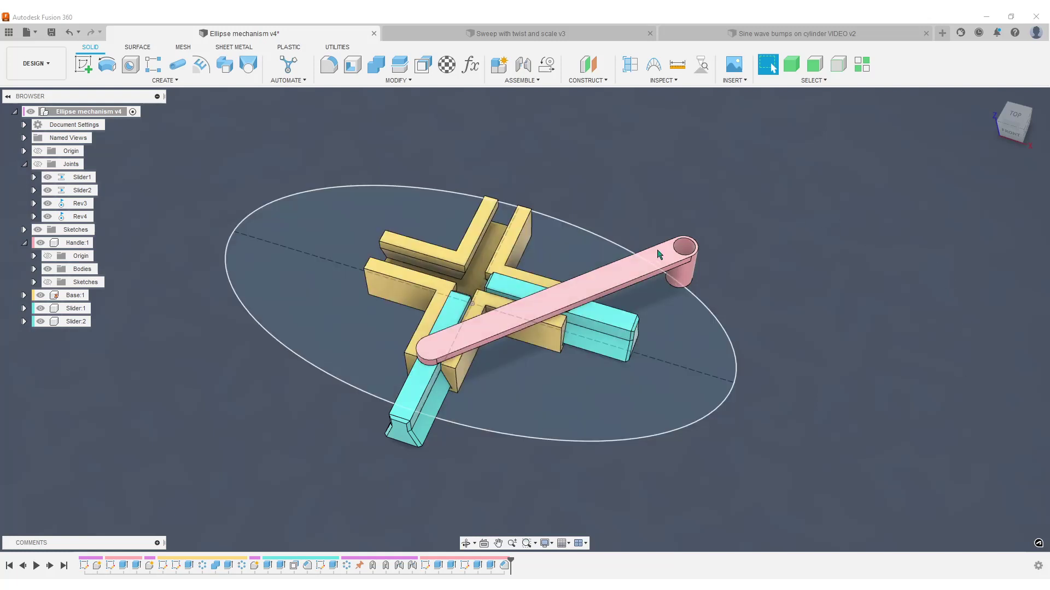
shift+middle_drag(792, 372, 792, 458)
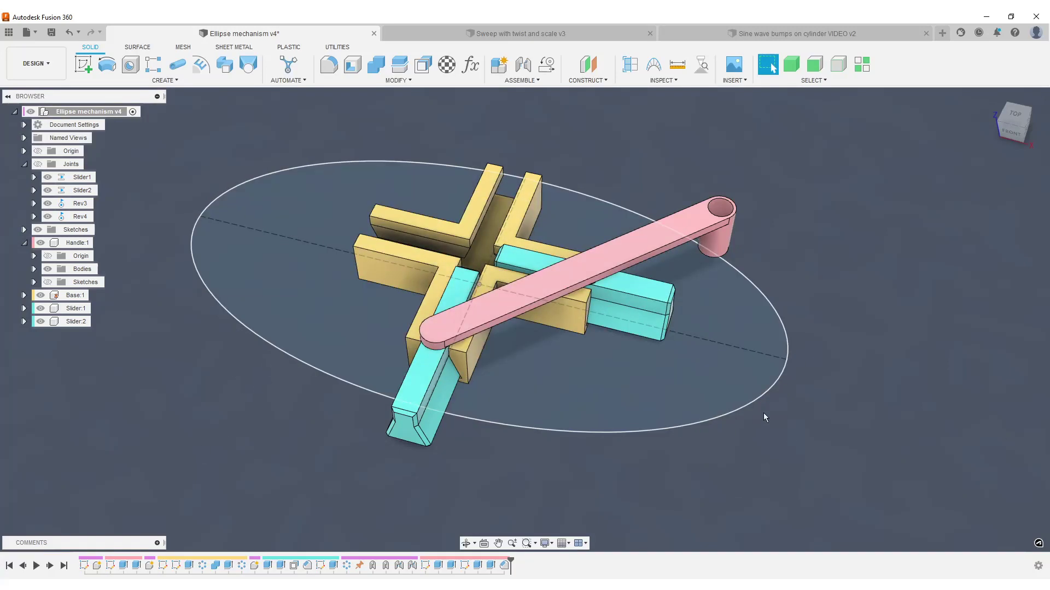
Step: Switch the environment to Infinity Pool and zoom out
click(545, 543)
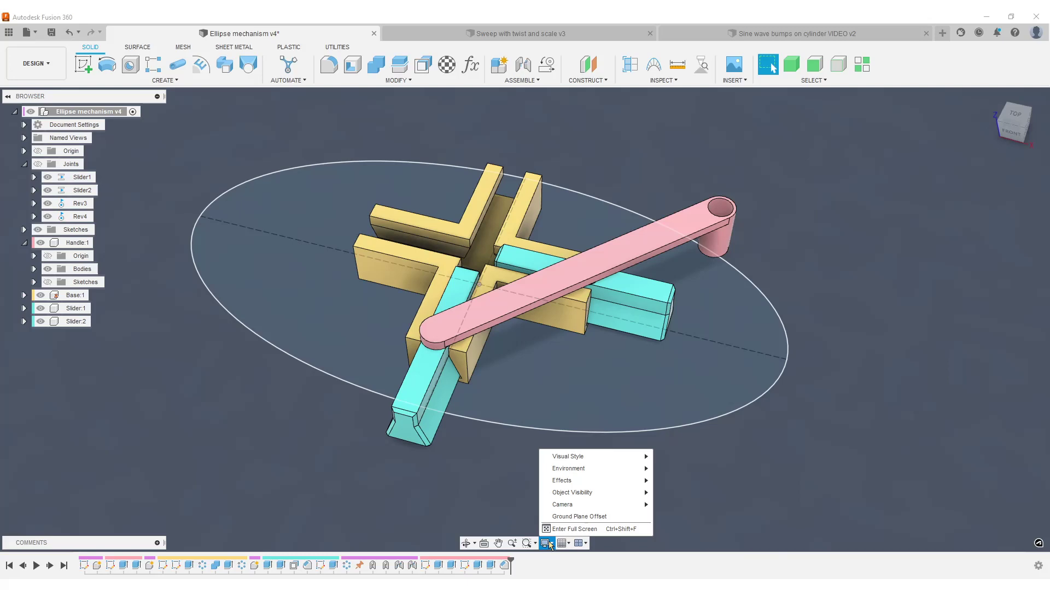
mouse_move(579, 471)
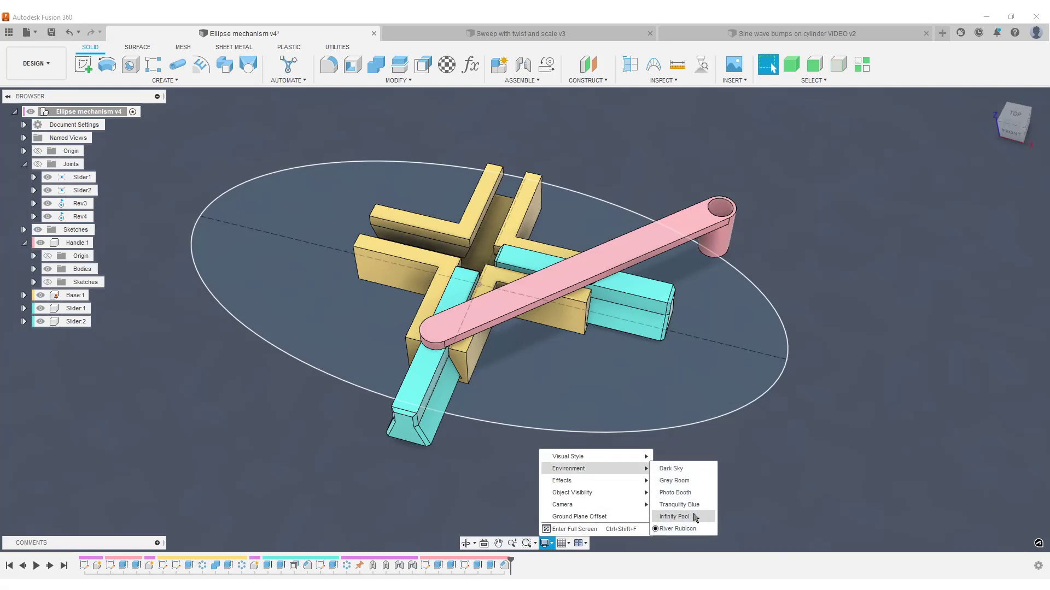
click(697, 518)
scroll(643, 432, down, 3)
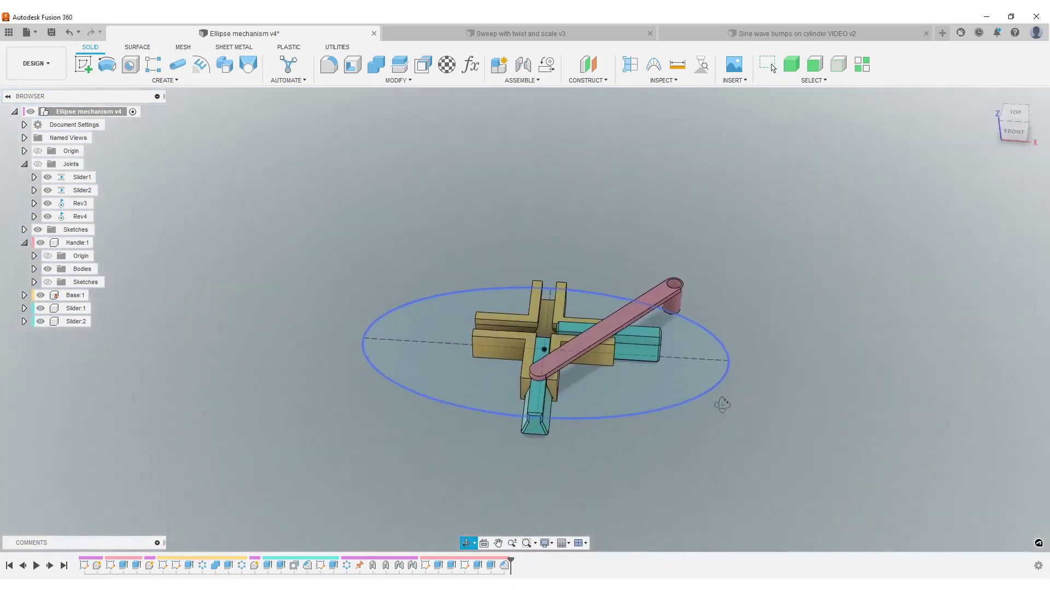
Step: Apply the Photo Booth environment and zoom back in
click(545, 543)
mouse_move(597, 470)
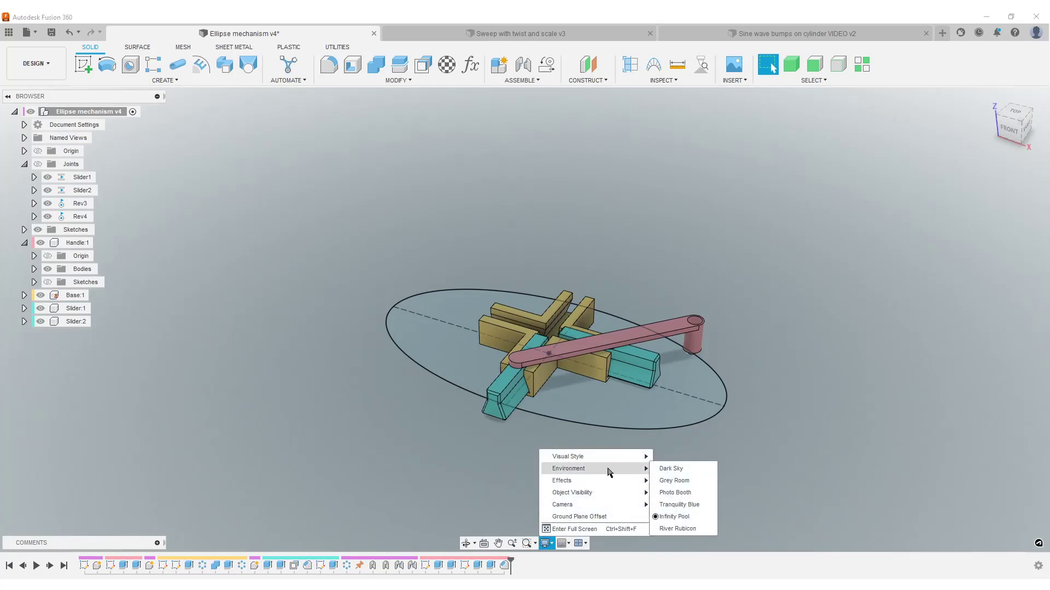
click(688, 494)
scroll(493, 430, up, 4)
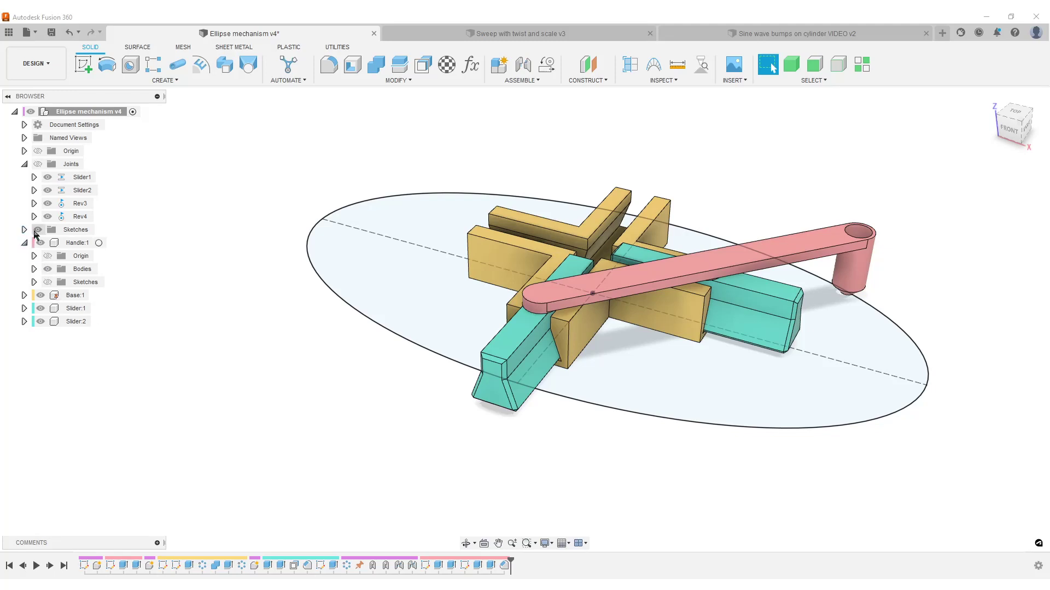
Step: Hide the ellipse sketch via the Sketches eye icon and orbit to a lower front view
click(36, 230)
scroll(453, 379, down, 3)
mouse_move(490, 404)
shift+middle_down()
mouse_move(506, 356)
mouse_move(492, 401)
mouse_move(420, 418)
mouse_move(448, 441)
mouse_move(499, 428)
mouse_move(518, 401)
mouse_move(503, 412)
shift+middle_up()
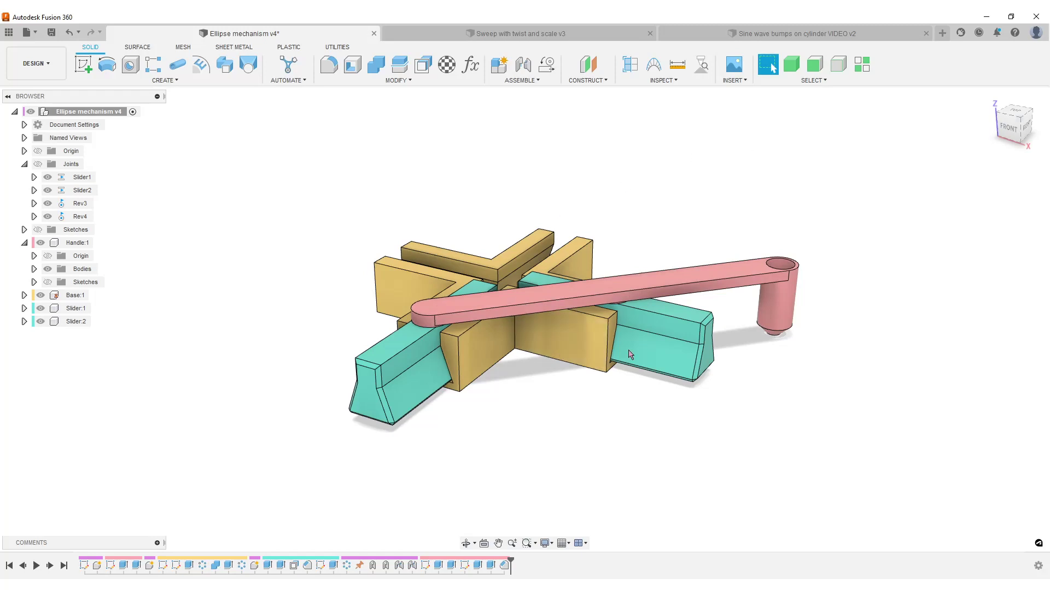
Step: Bring up the Display Settings effects list and close it without changes
click(545, 543)
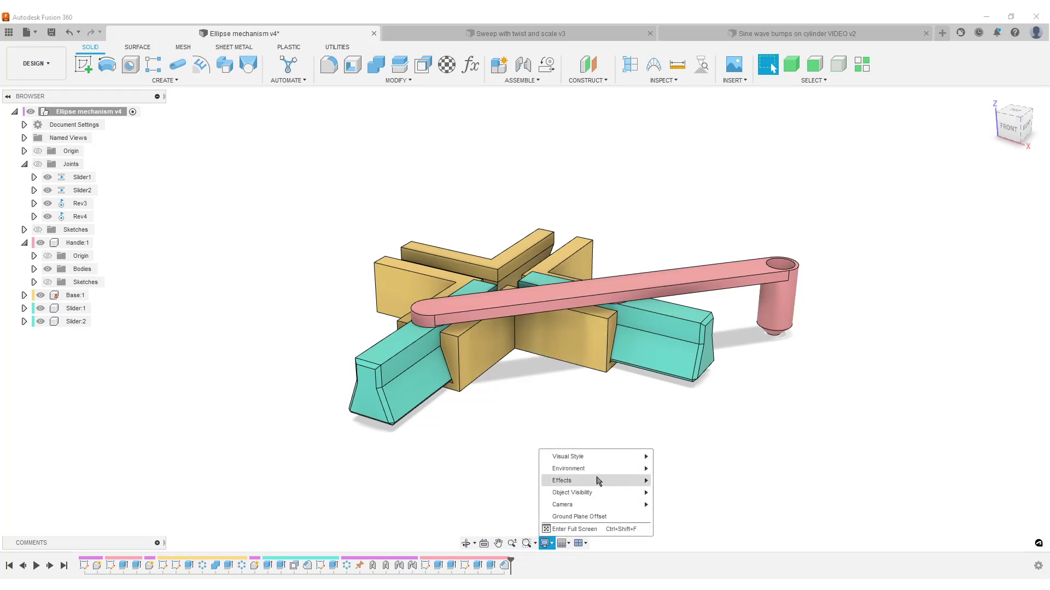
mouse_move(597, 480)
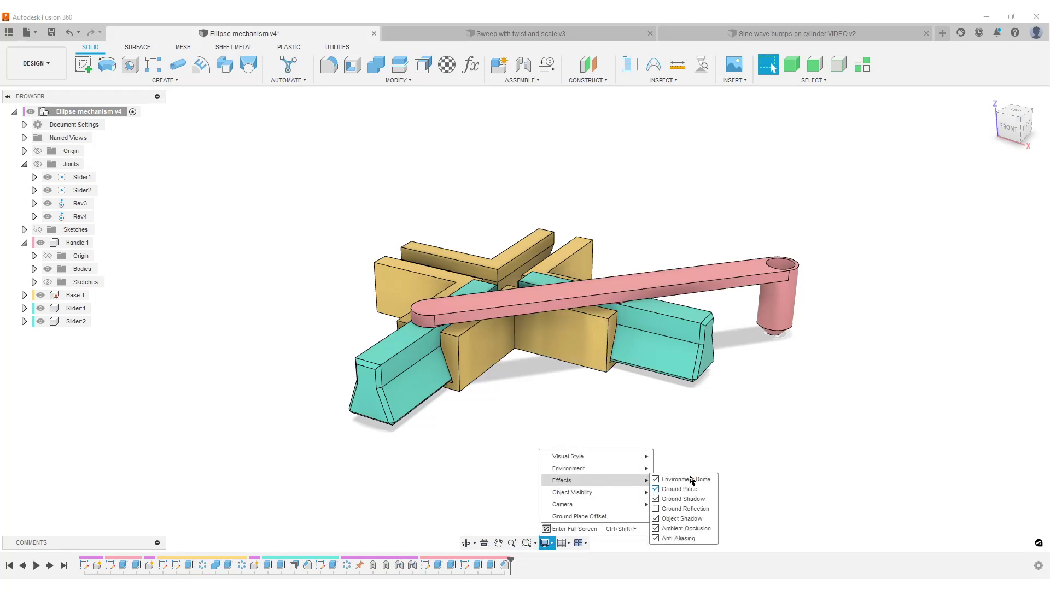
click(839, 420)
Step: Switch to the Sweep with twist and scale v3 design and frame the twisted sweep
click(483, 34)
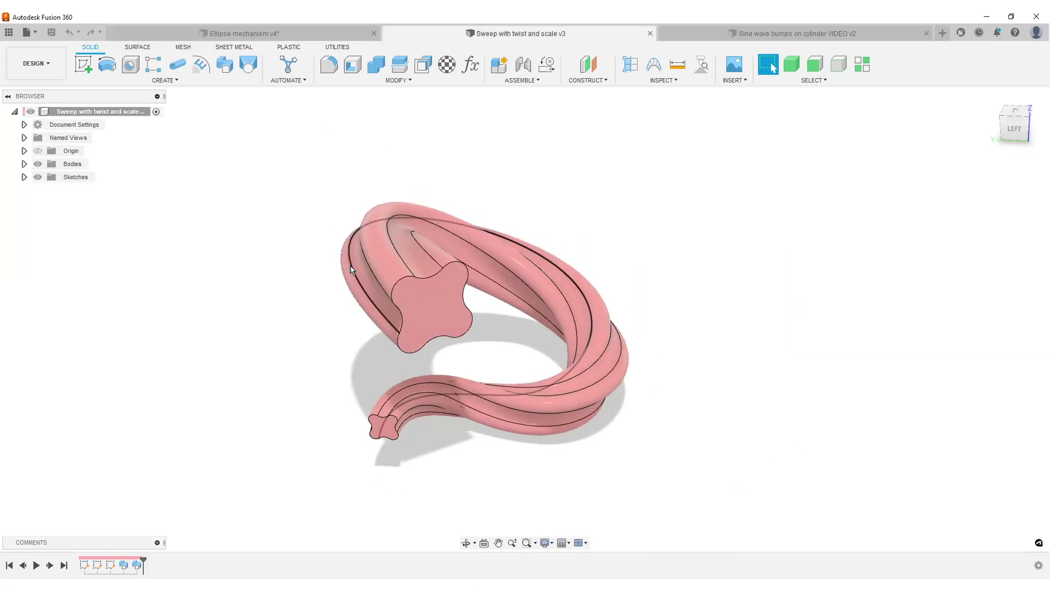
shift+middle_drag(351, 269, 710, 391)
shift+middle_drag(313, 331, 321, 370)
scroll(321, 370, up, 3)
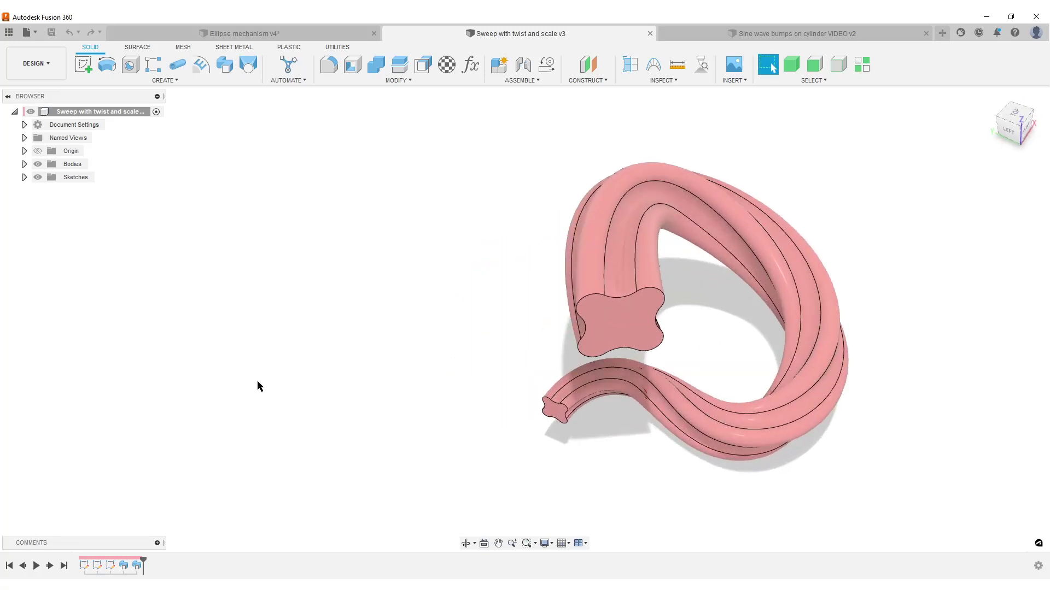
Step: Turn off Ground Shadow and orbit to view the sweep without it
click(546, 543)
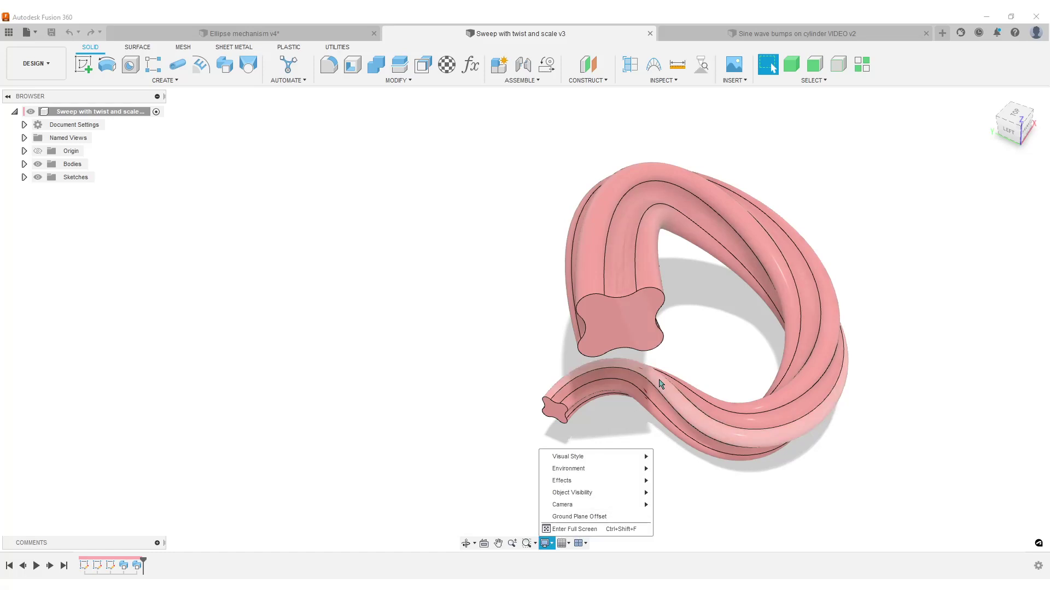
mouse_move(607, 480)
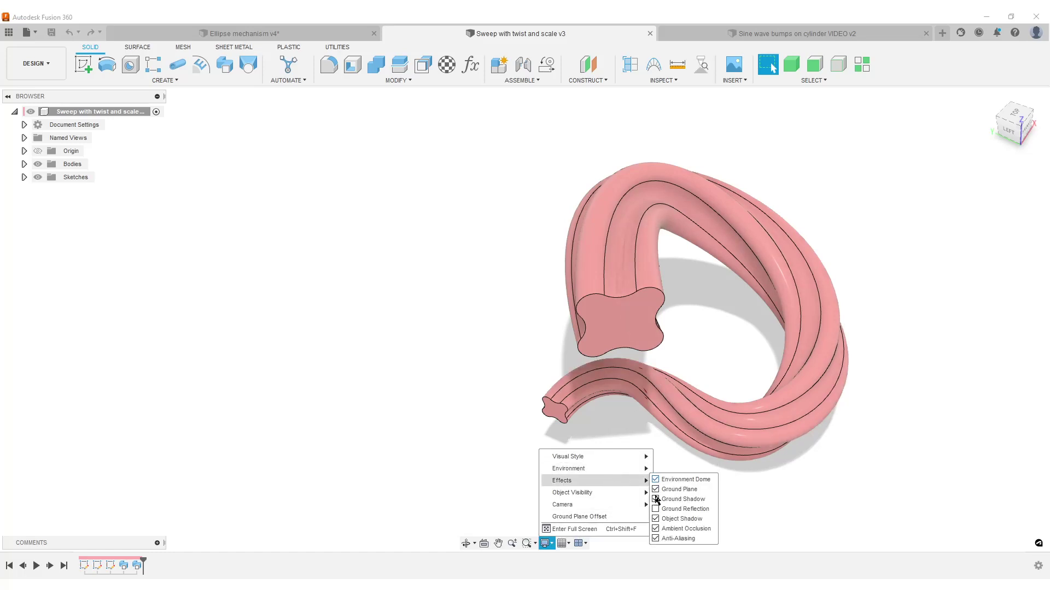
click(655, 499)
shift+middle_drag(309, 411, 266, 394)
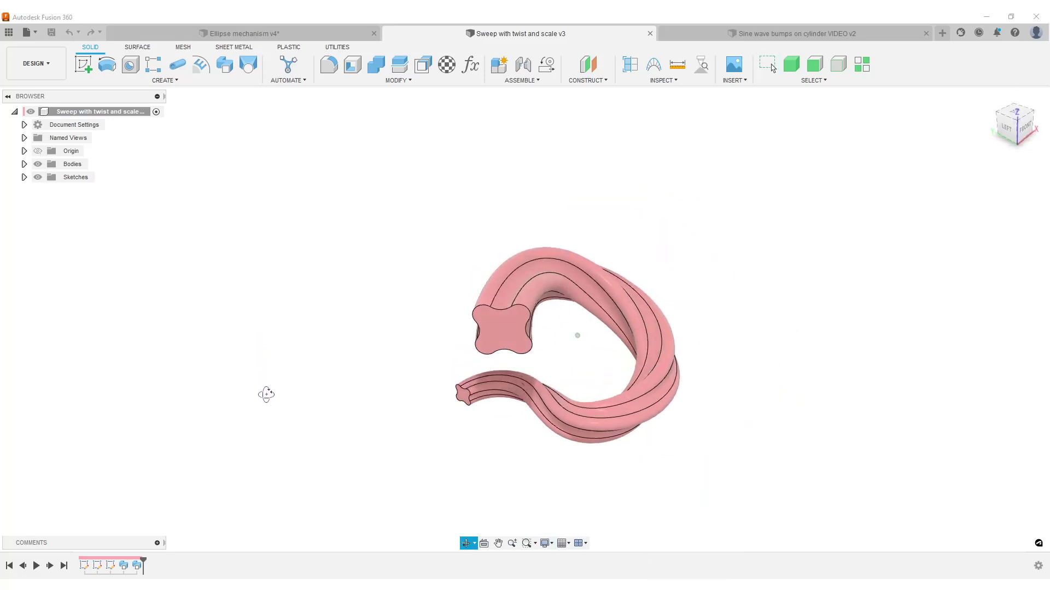
Step: Turn Ground Shadow back on, view the sweep from below, then open Sine wave bumps
click(546, 543)
mouse_move(617, 481)
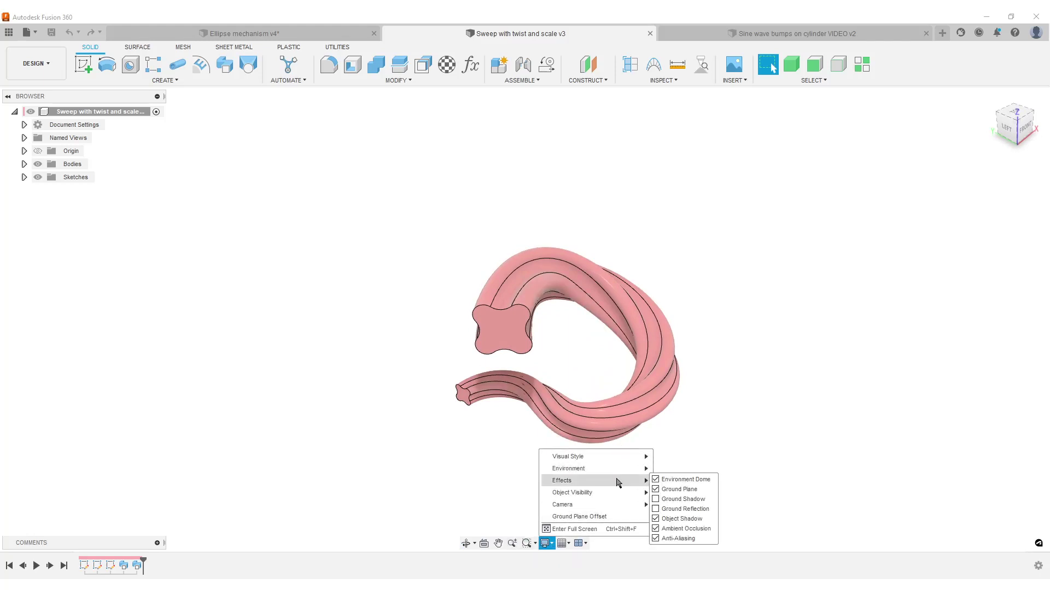
click(656, 499)
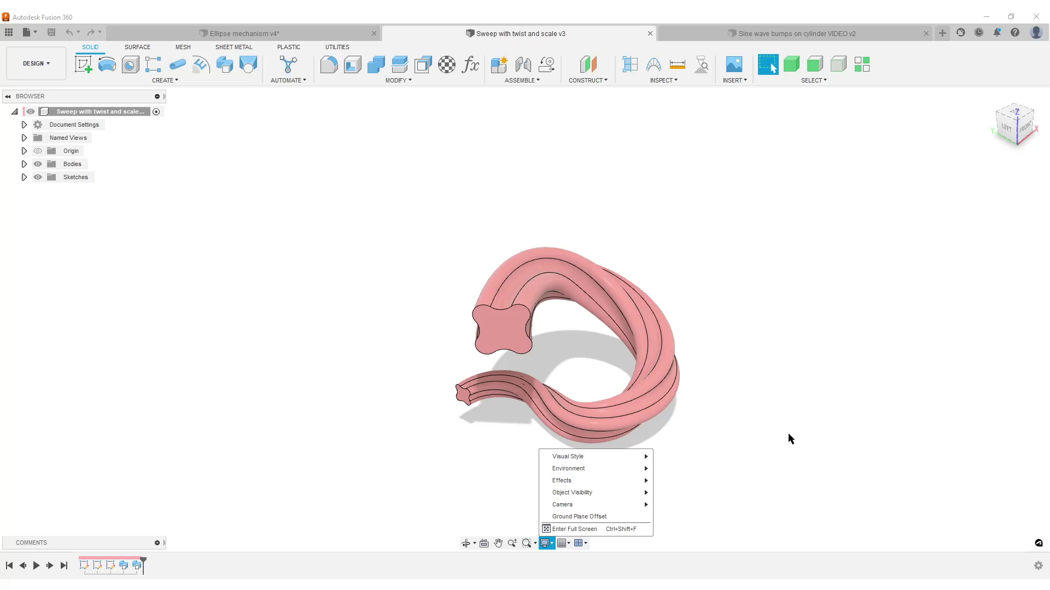
mouse_move(740, 452)
shift+middle_down()
mouse_move(755, 326)
mouse_move(743, 469)
shift+middle_up()
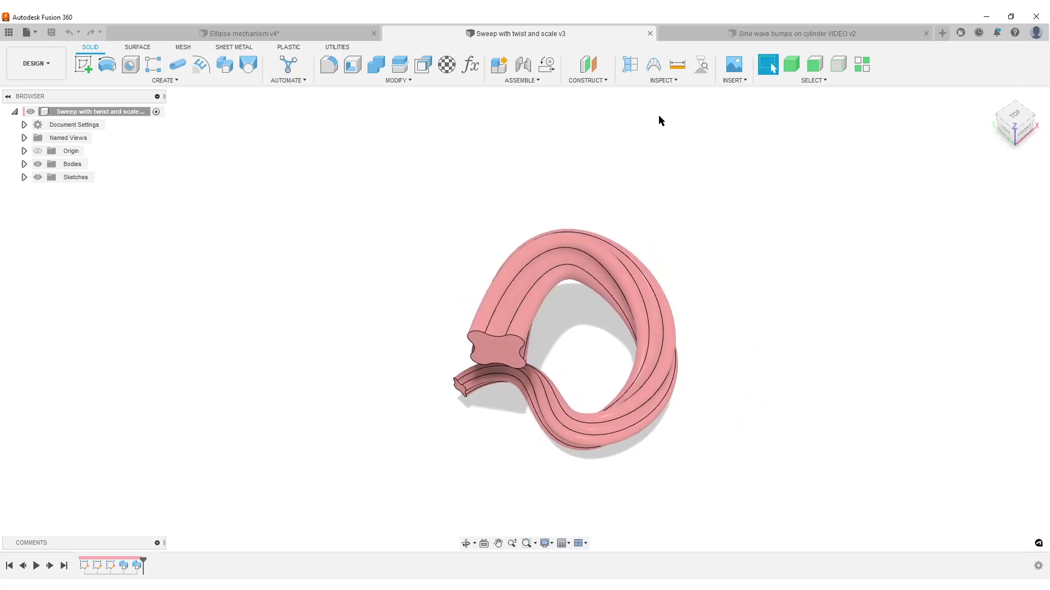
click(694, 36)
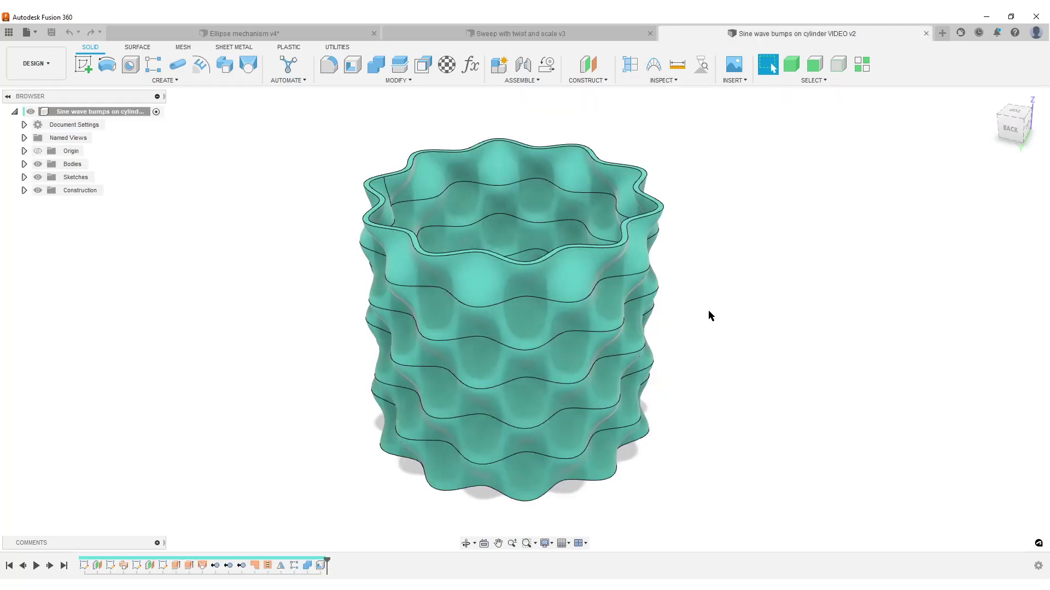
Step: Orbit around the bumpy cylinder and uncheck Object Shadow in Display Settings > Effects
shift+middle_drag(751, 390, 764, 371)
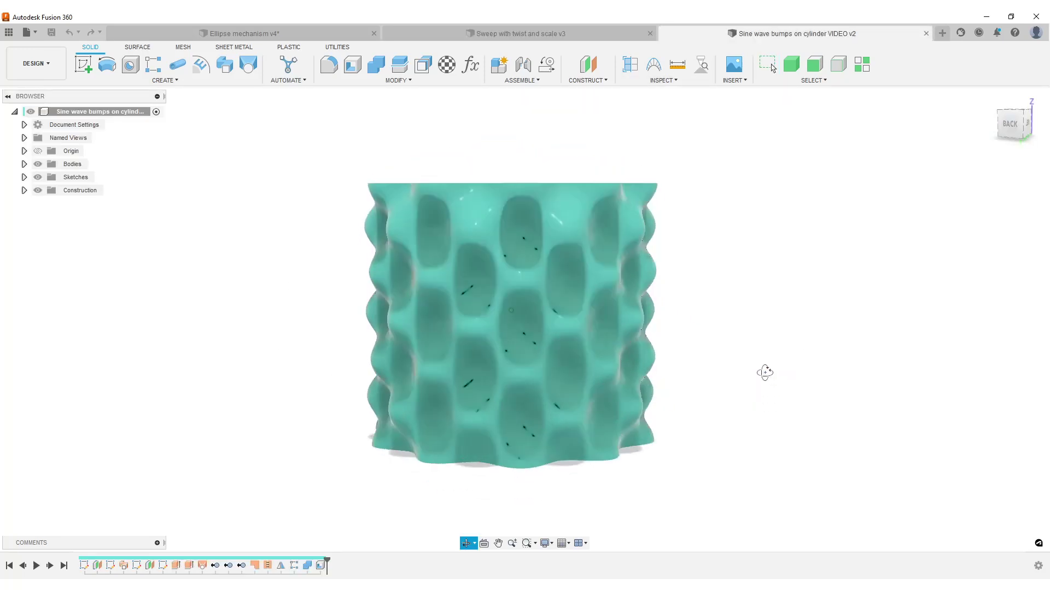
scroll(766, 392, up, 3)
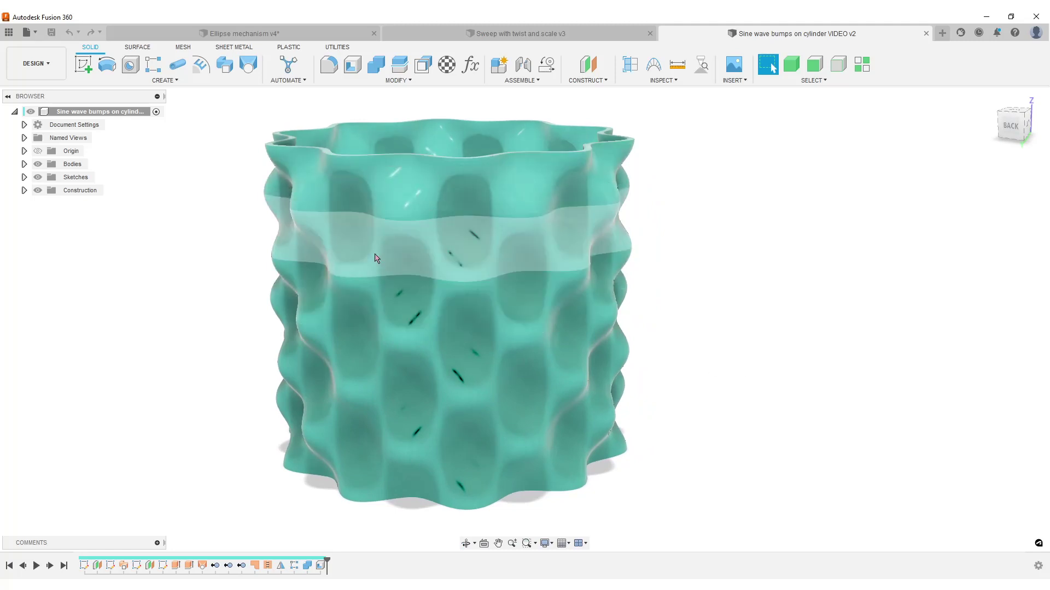
shift+middle_drag(436, 212, 547, 281)
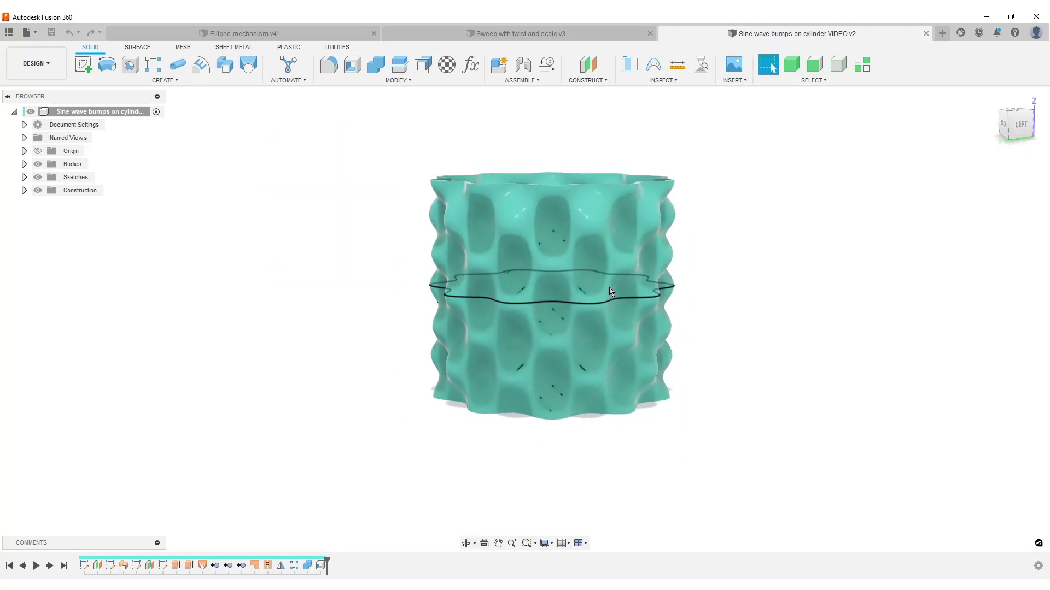
shift+middle_drag(738, 409, 737, 319)
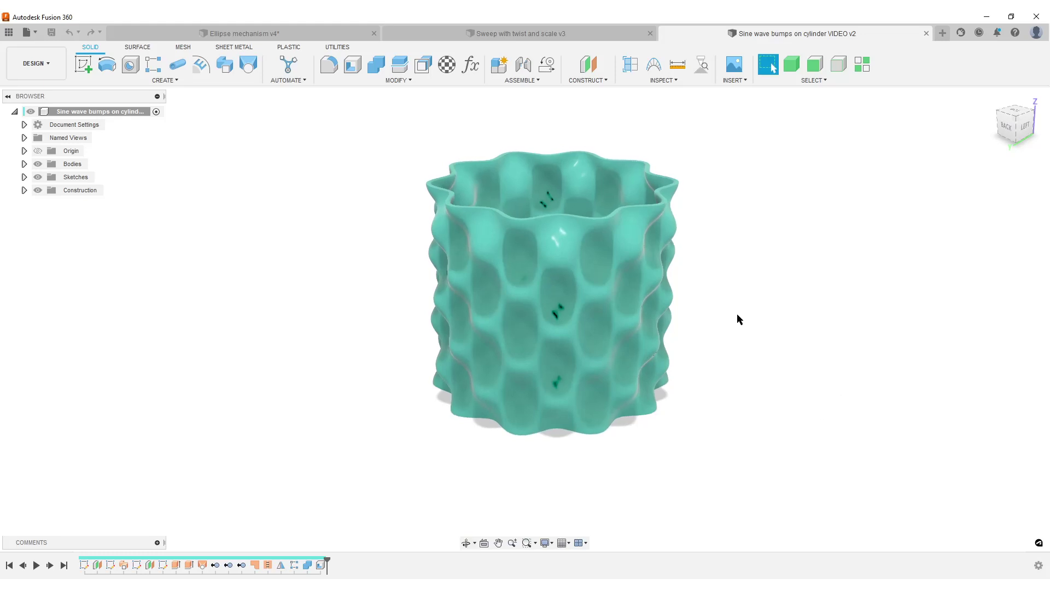
click(552, 545)
mouse_move(618, 482)
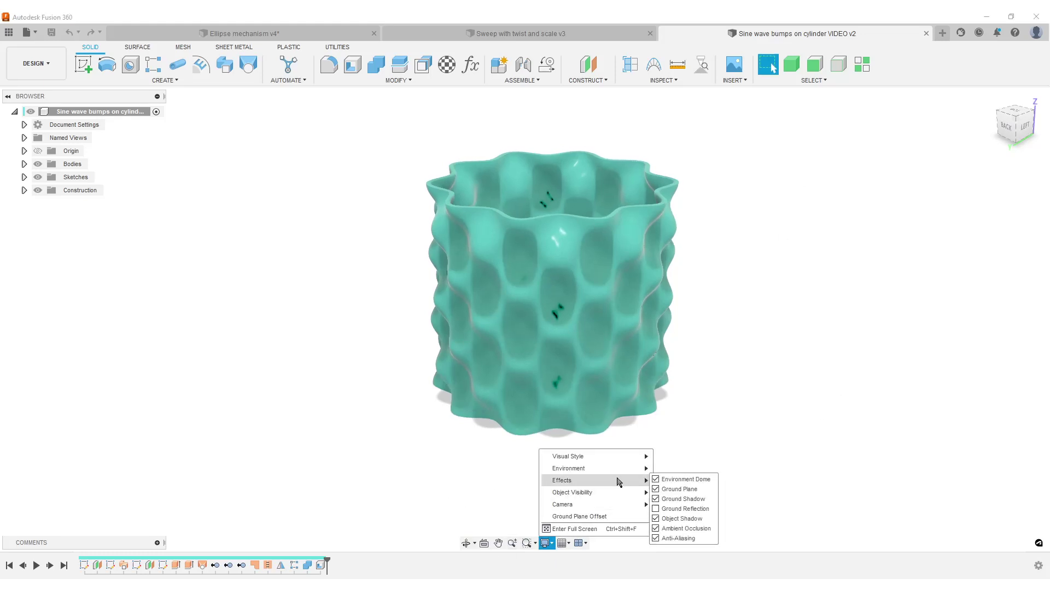
click(656, 520)
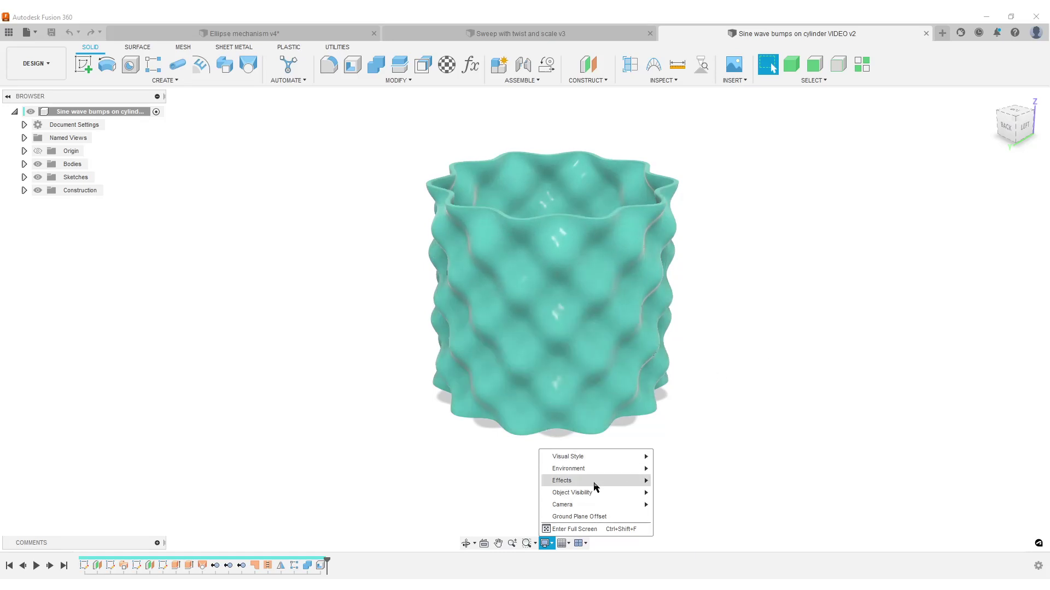
Step: Compare Ambient Occlusion off and on, leaving it on, then look up at the bottom face
mouse_move(596, 481)
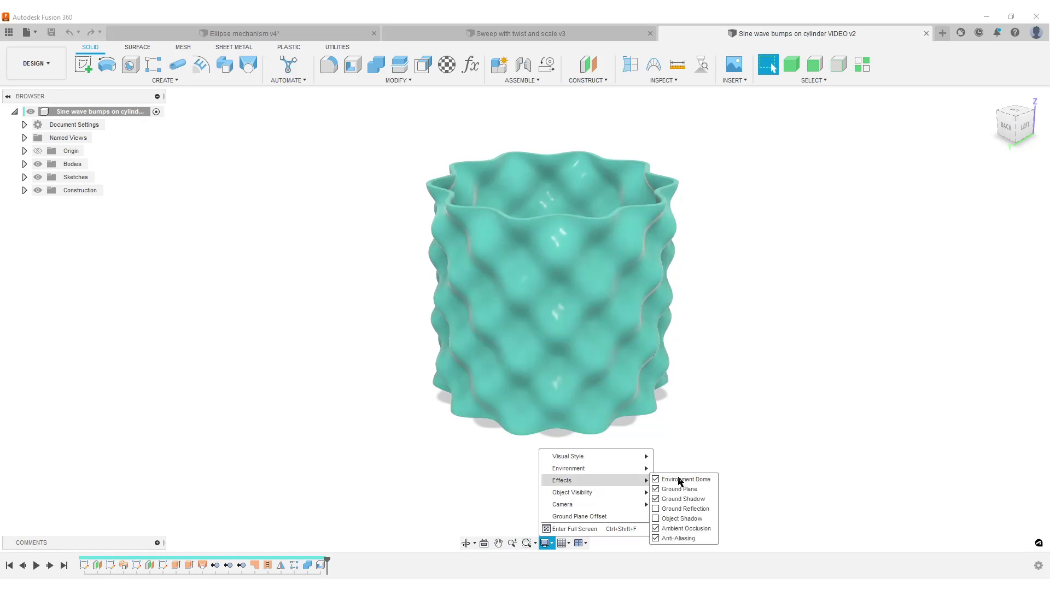
click(656, 529)
click(656, 529)
click(656, 529)
click(655, 529)
click(655, 529)
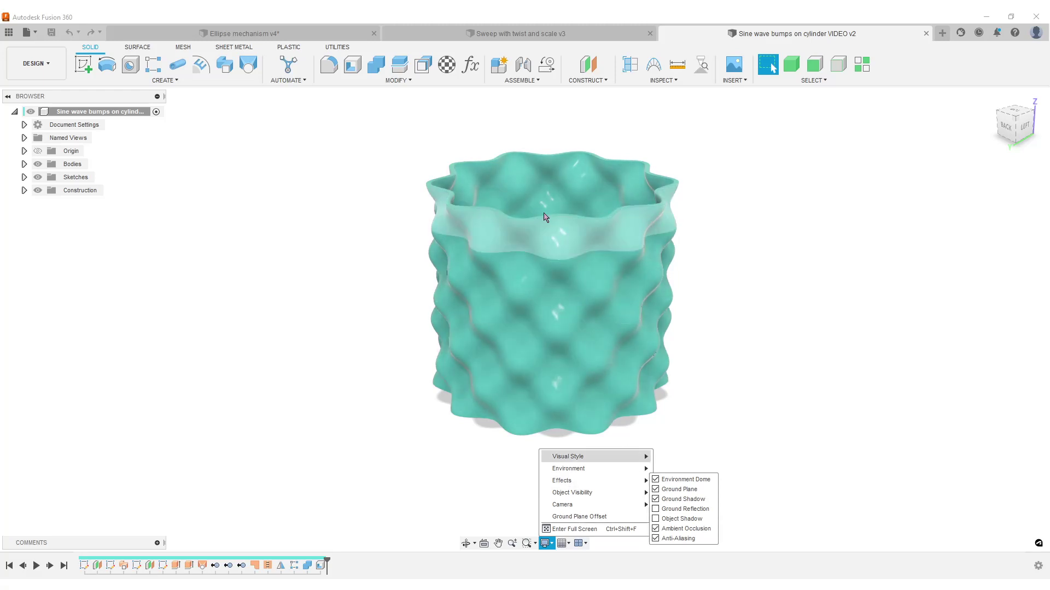
click(656, 529)
shift+middle_drag(777, 413, 771, 326)
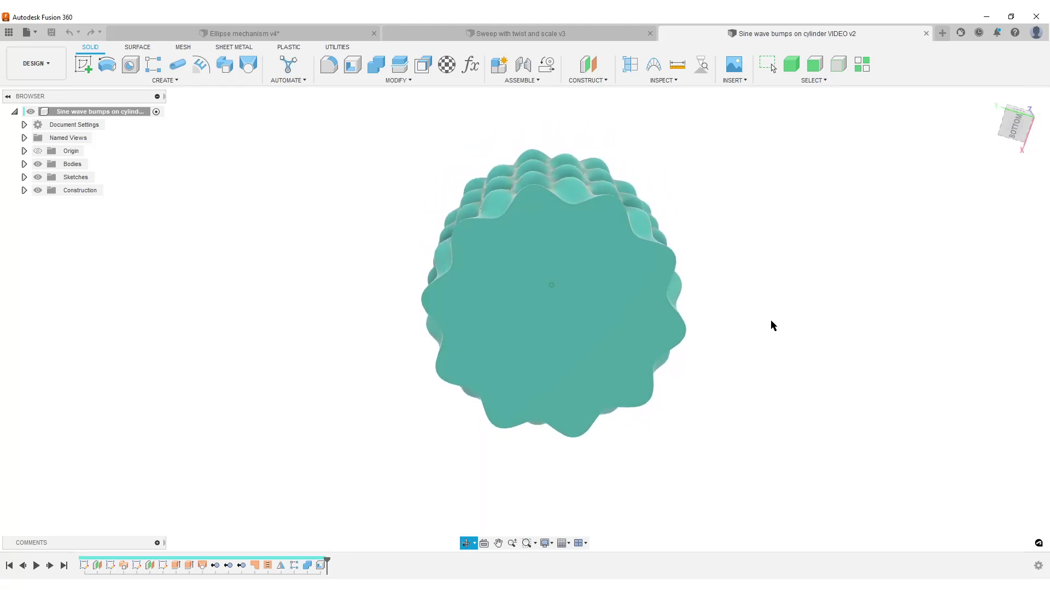
Step: Check Object Shadow again in Display Settings > Effects and orbit to an oblique bottom view
scroll(769, 249, up, 2)
scroll(770, 241, down, 1)
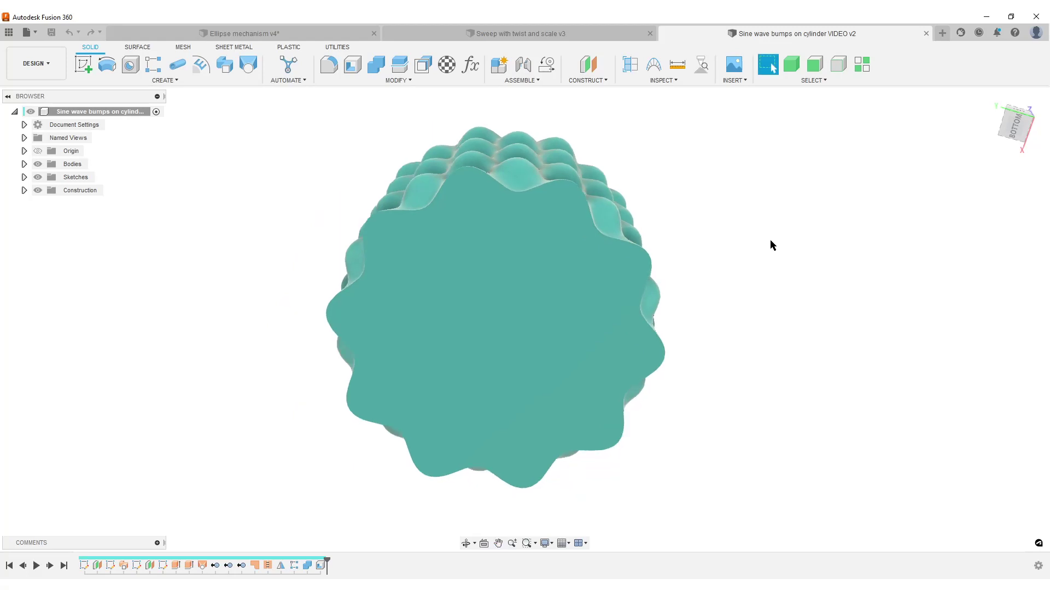
click(546, 543)
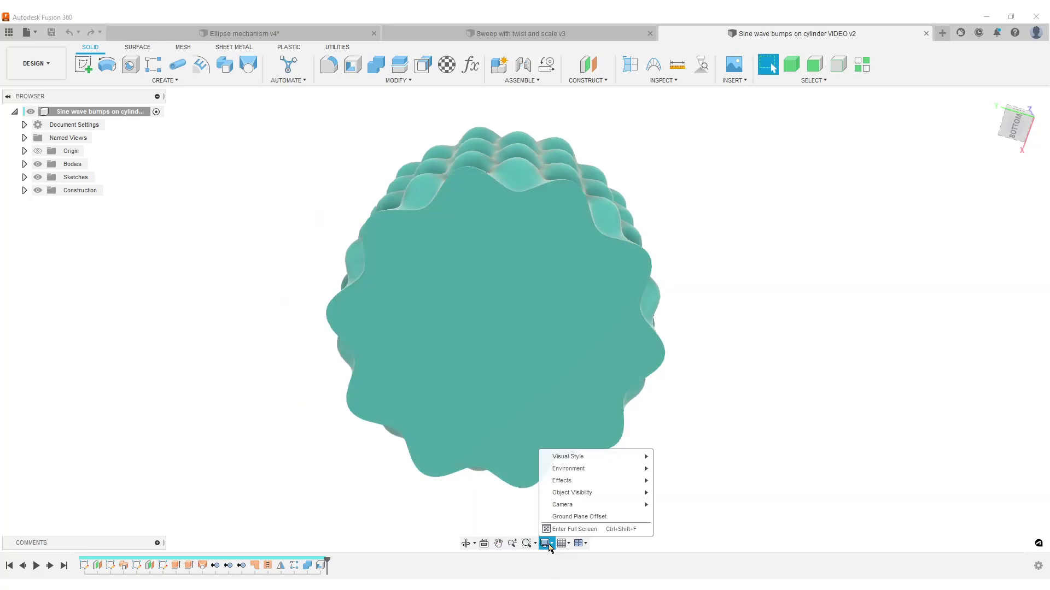
mouse_move(588, 486)
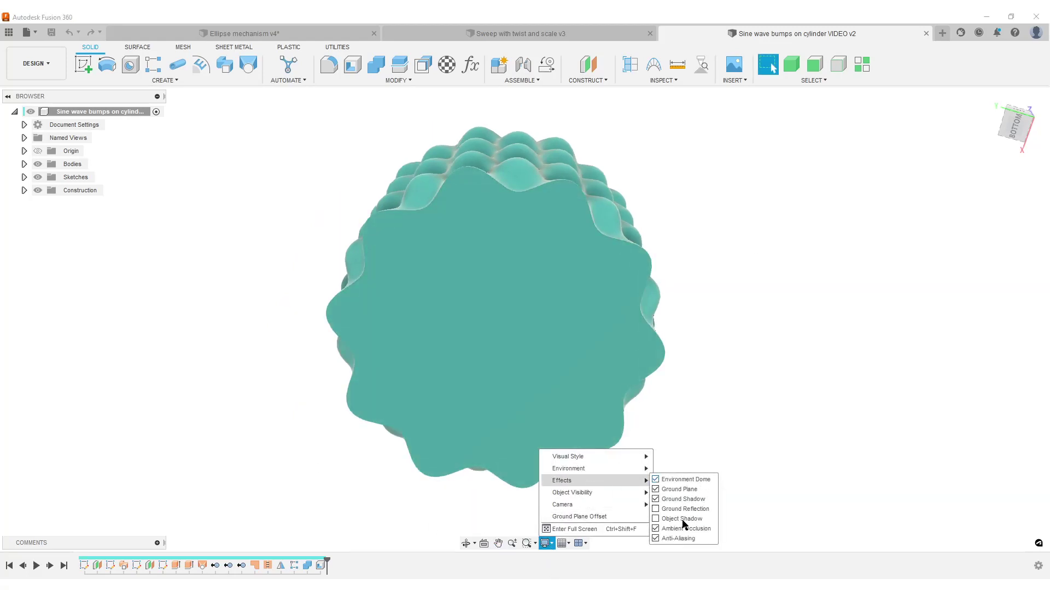
click(655, 519)
click(782, 405)
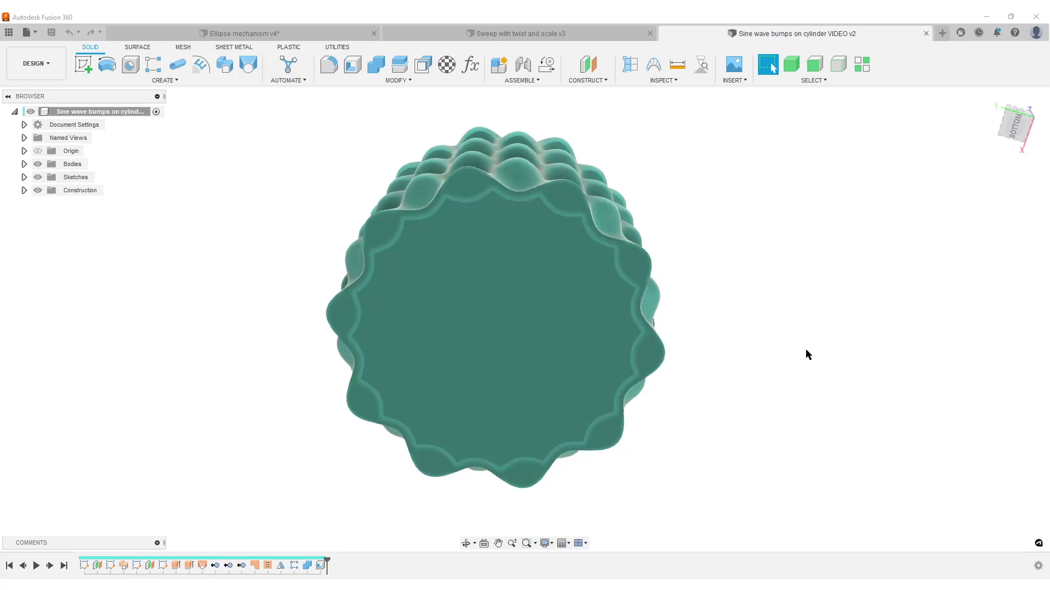
scroll(805, 349, down, 3)
shift+middle_drag(797, 326, 749, 394)
Step: In the Sweep with twist and scale v3 design, uncheck Object Shadow and orbit around
click(521, 33)
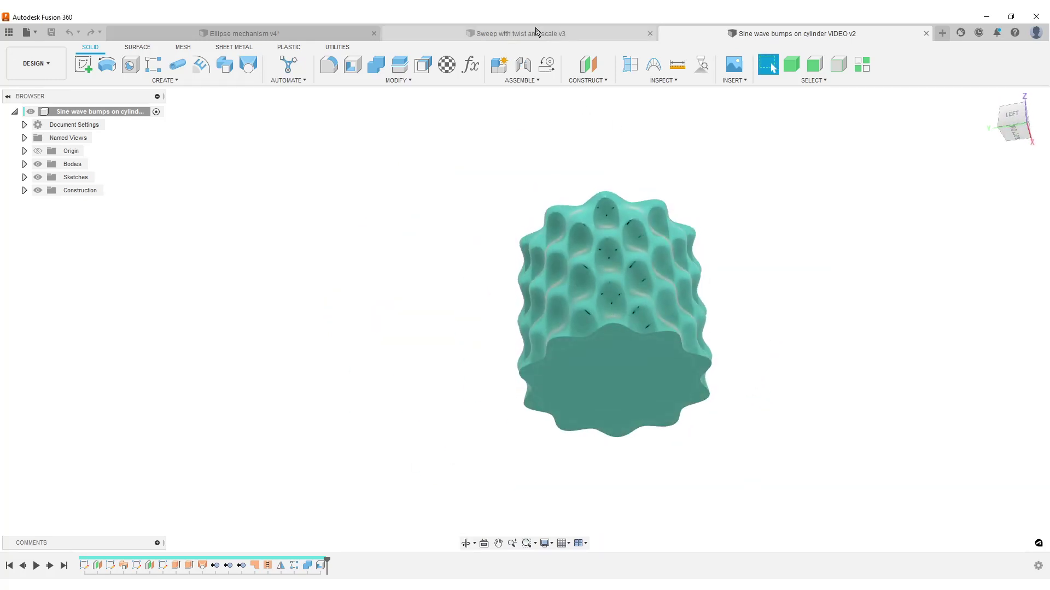
shift+middle_drag(694, 477, 711, 346)
shift+middle_drag(792, 303, 766, 341)
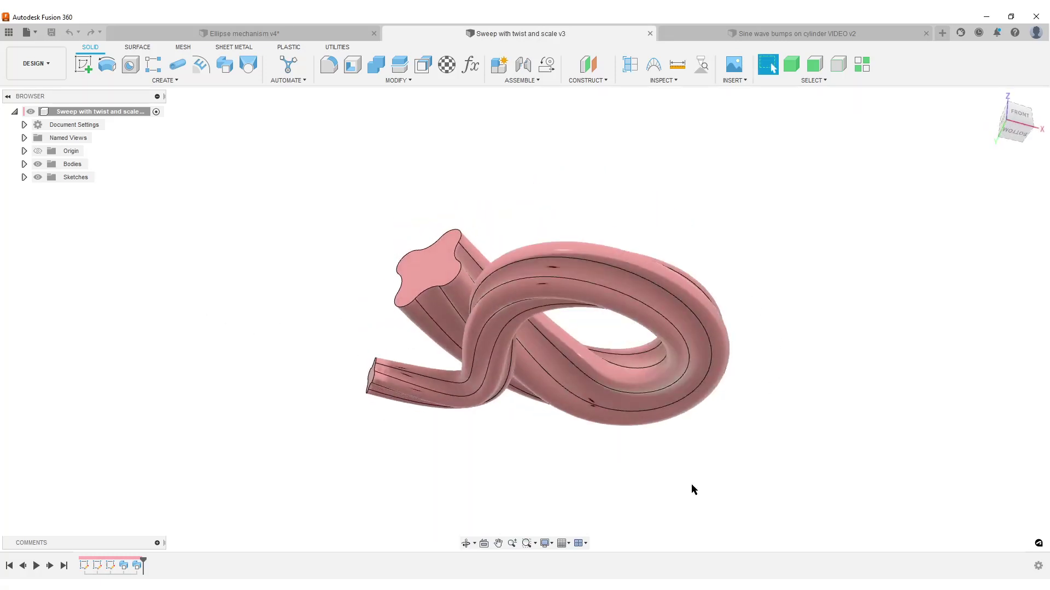
click(548, 544)
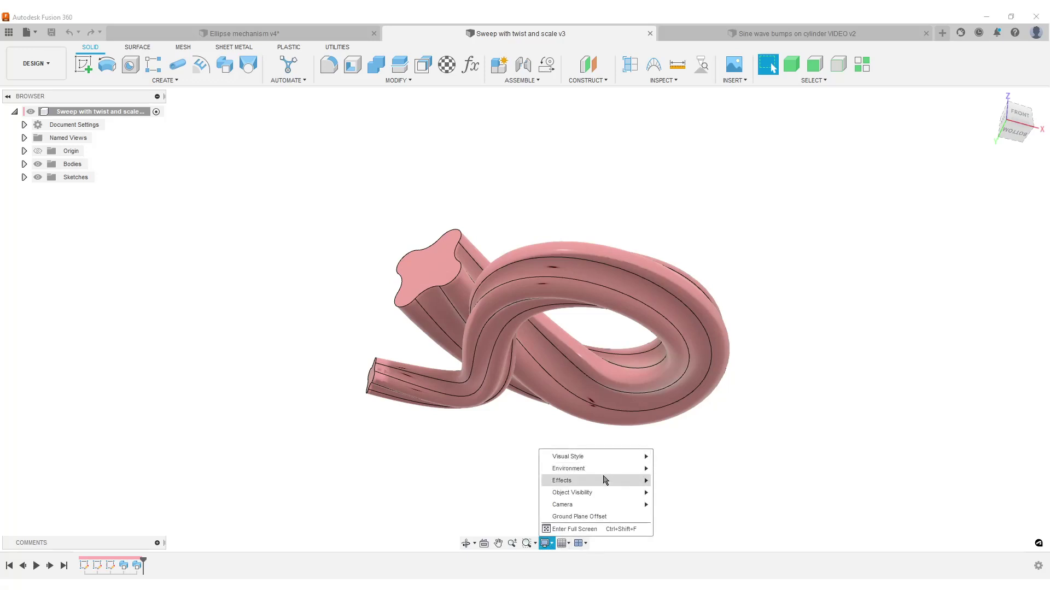
mouse_move(621, 479)
click(655, 520)
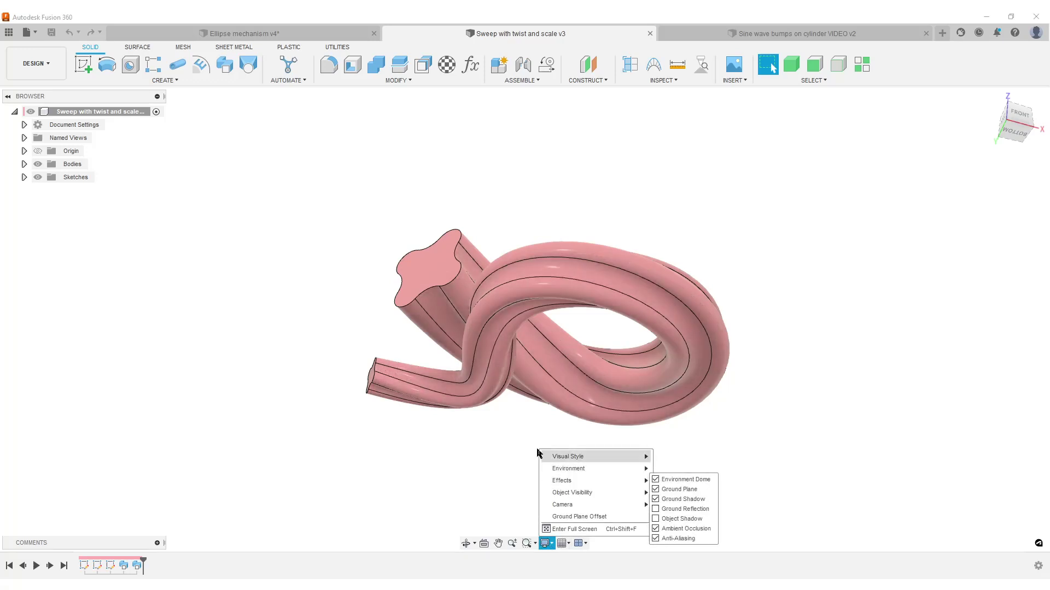
click(758, 395)
shift+middle_drag(851, 342, 893, 357)
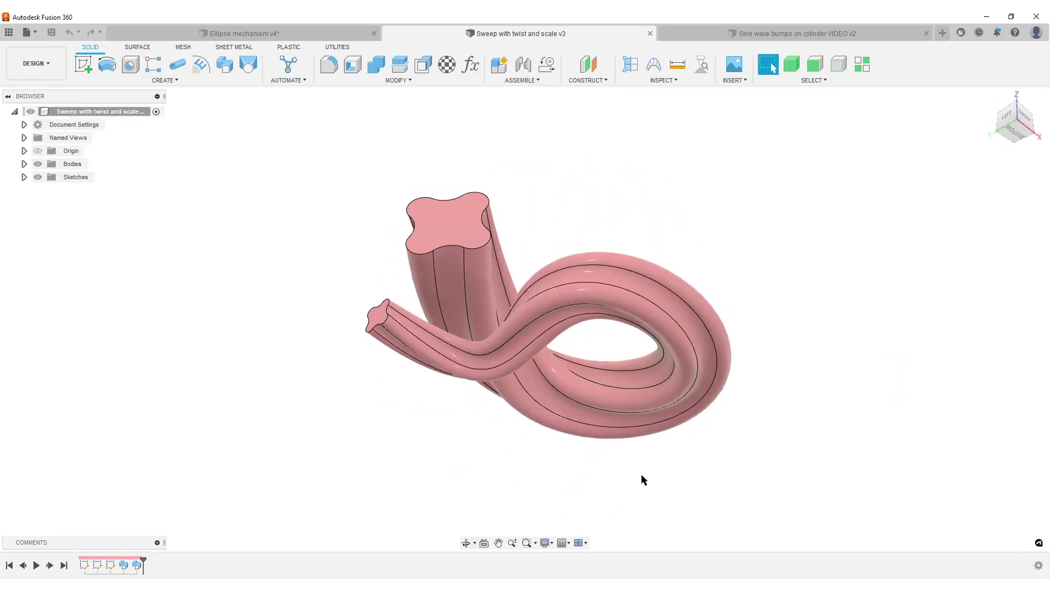
Step: Compare the sweep with Ambient Occlusion off, re-enable it, and return with Ctrl+Tab
click(546, 544)
mouse_move(573, 481)
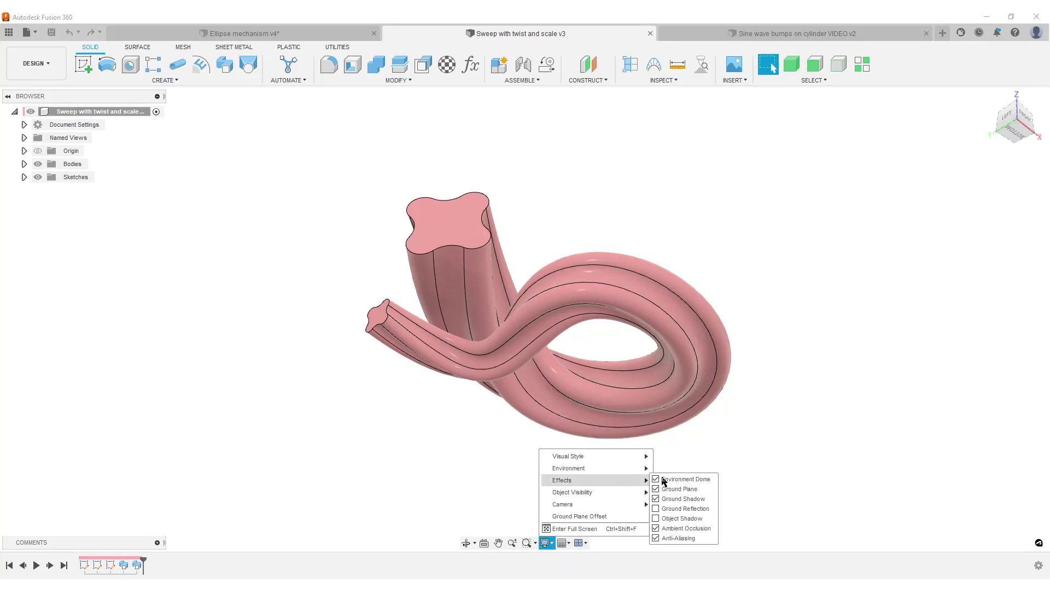
click(656, 530)
click(793, 367)
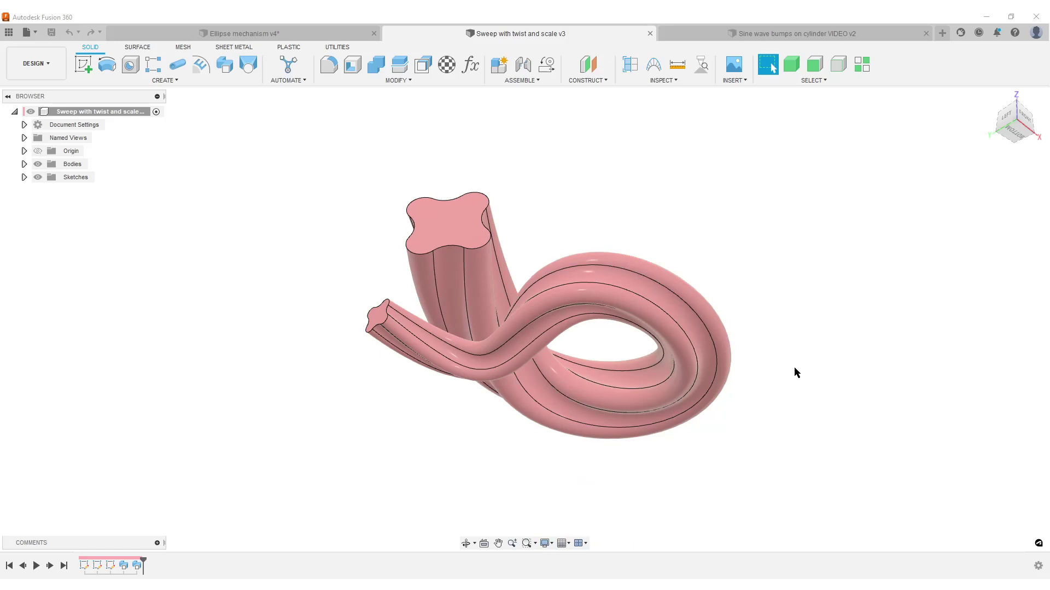
mouse_move(794, 366)
shift+middle_down()
mouse_move(798, 434)
mouse_move(752, 419)
mouse_move(799, 370)
shift+middle_up()
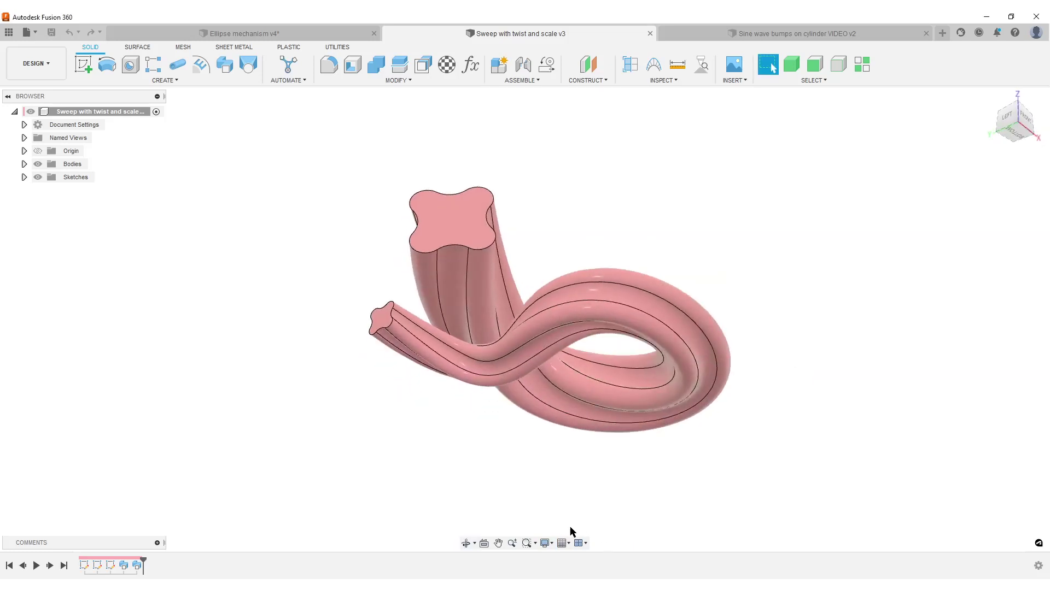
click(546, 543)
mouse_move(595, 481)
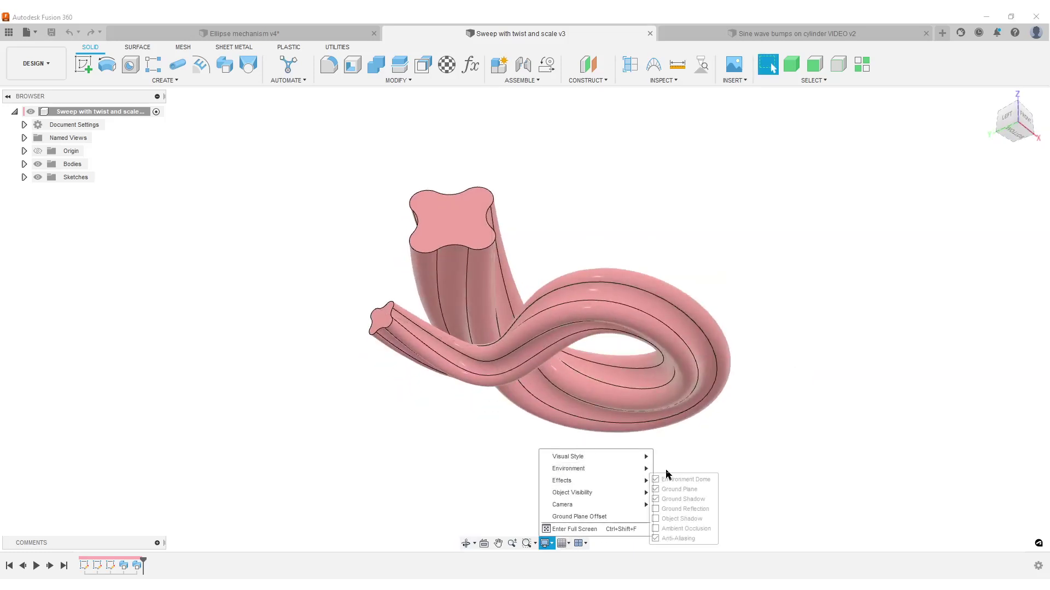
click(656, 529)
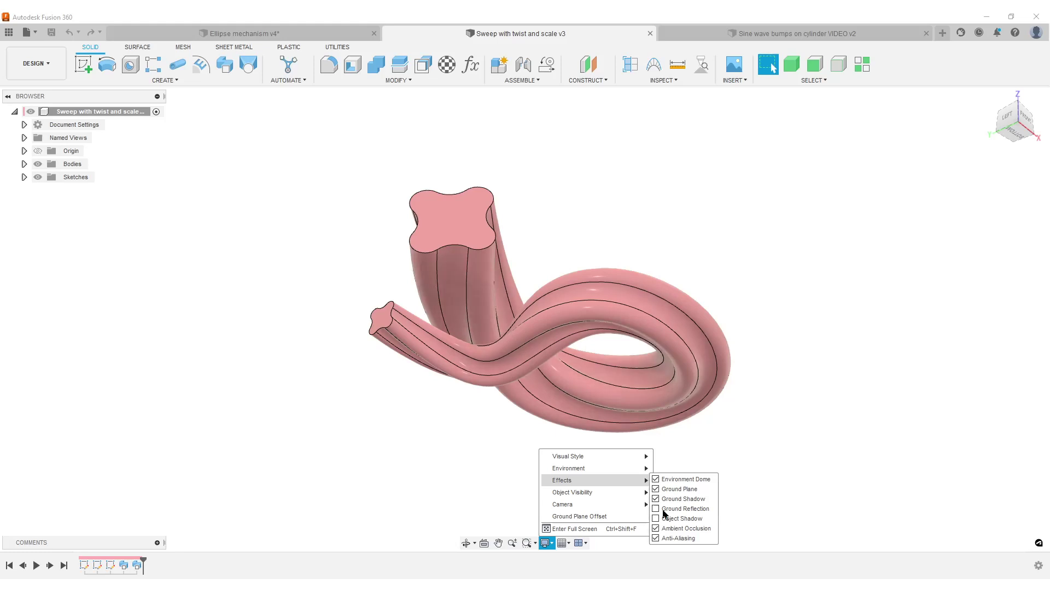
key(ctrl+Tab)
Step: Uncheck Object Shadow in Display Settings > Effects and orbit to look into the cylinder's open top
shift+middle_drag(744, 239, 821, 280)
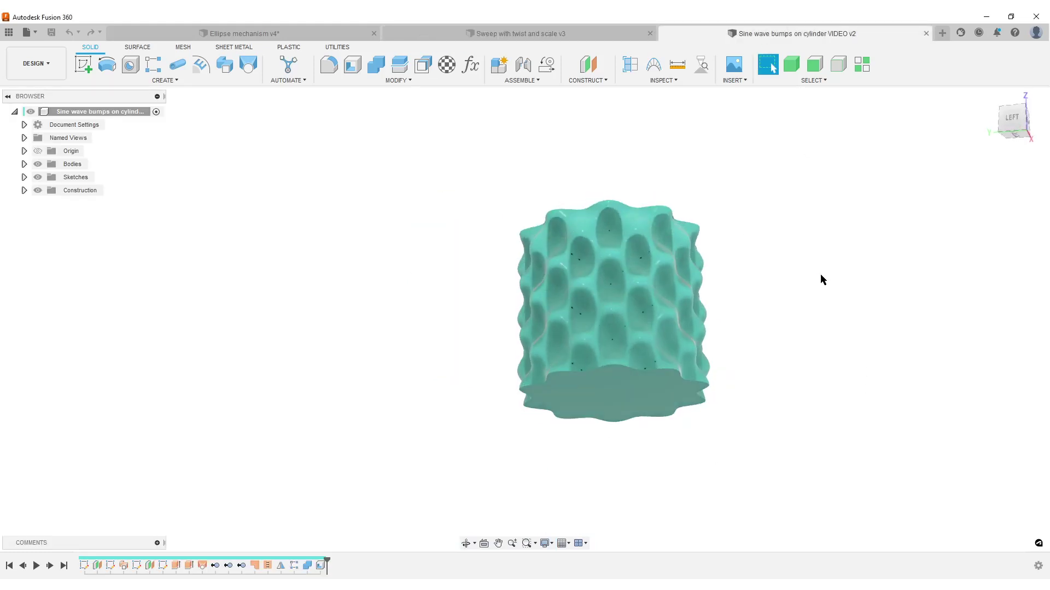
click(553, 547)
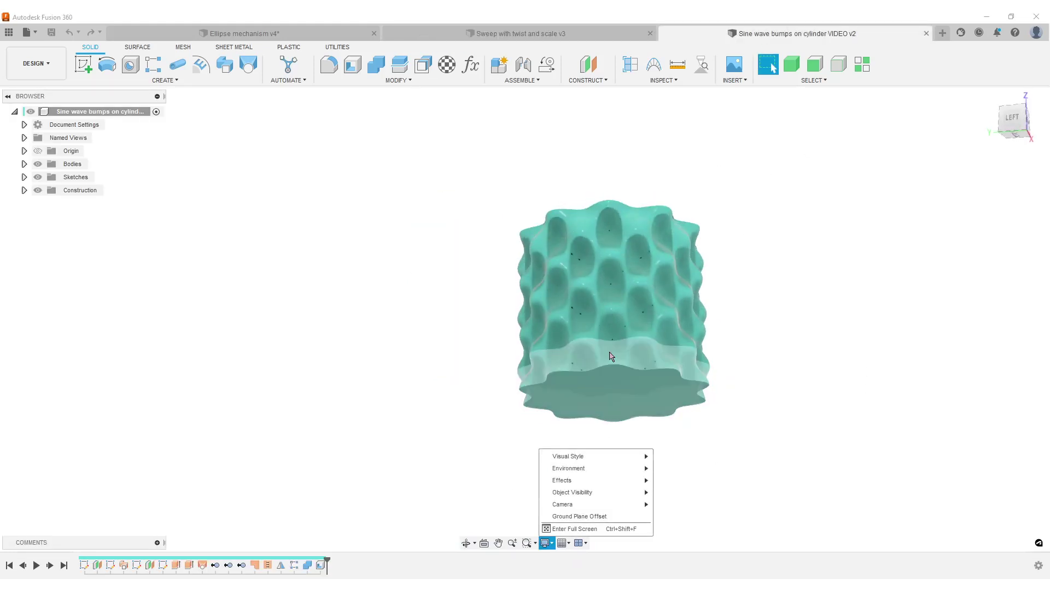
mouse_move(585, 485)
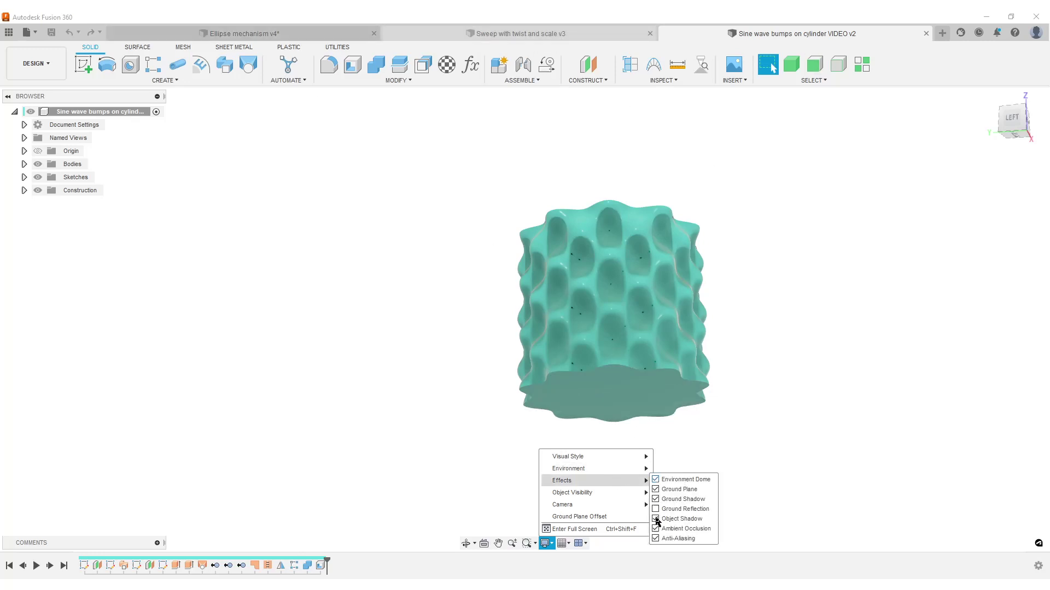
click(656, 519)
shift+middle_drag(802, 402, 701, 279)
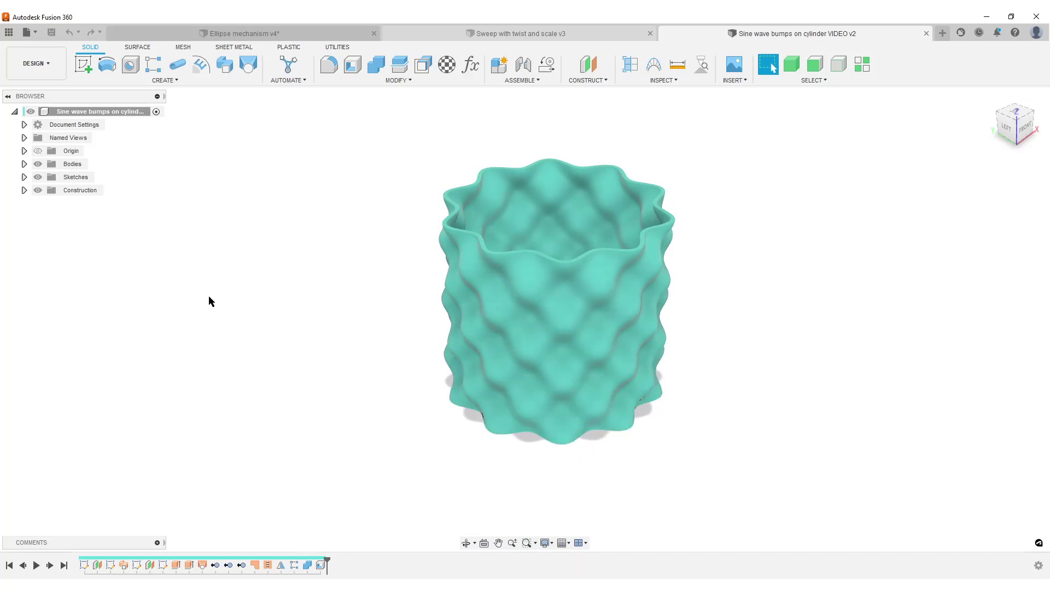
Step: Return to the Ellipse mechanism v4 design and view its handle, base and sliders as a wireframe from the front
click(233, 35)
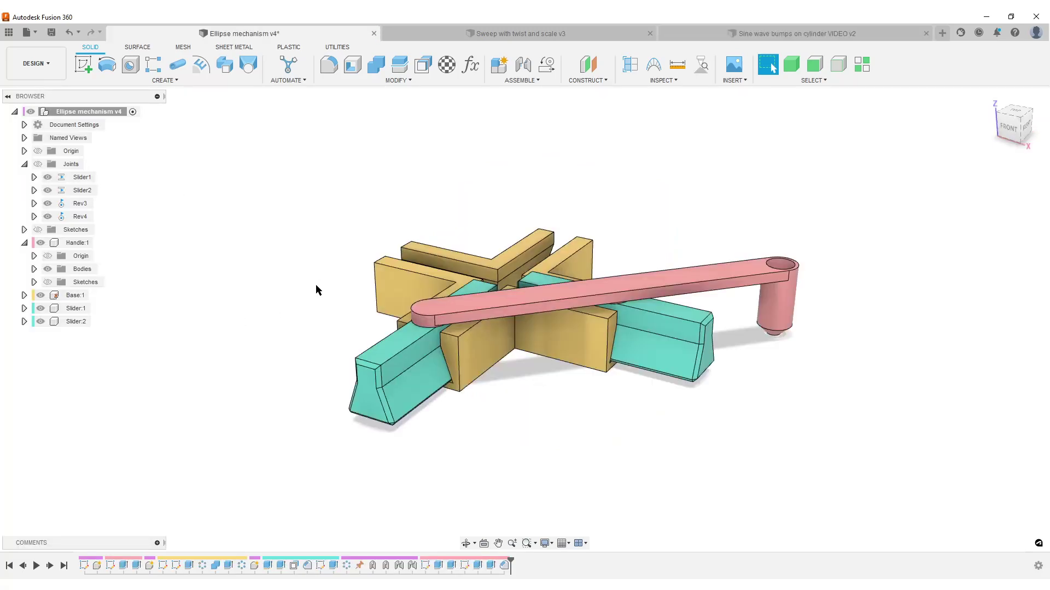
shift+middle_drag(705, 419, 740, 417)
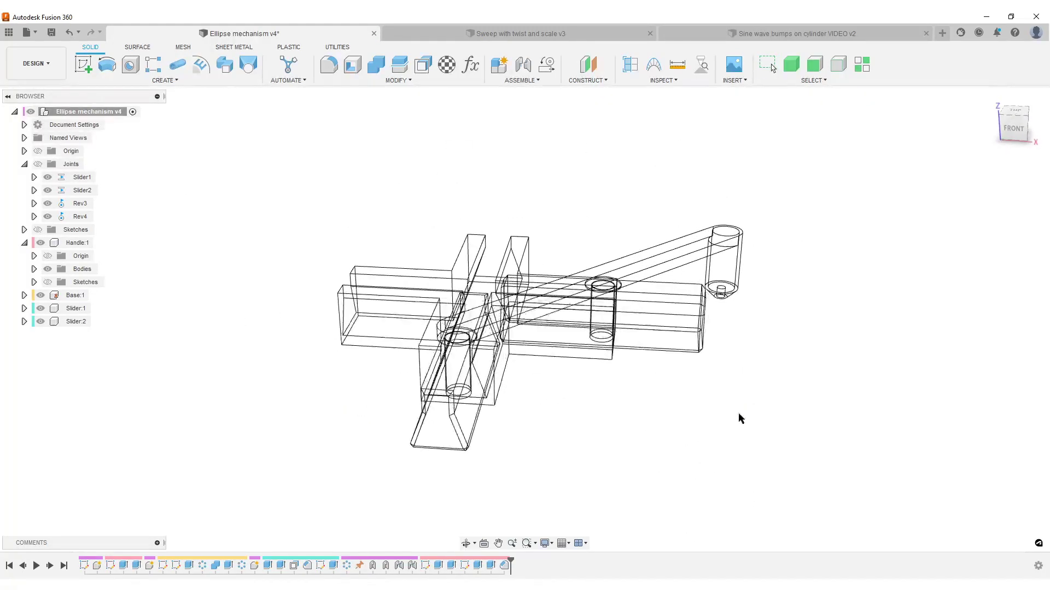